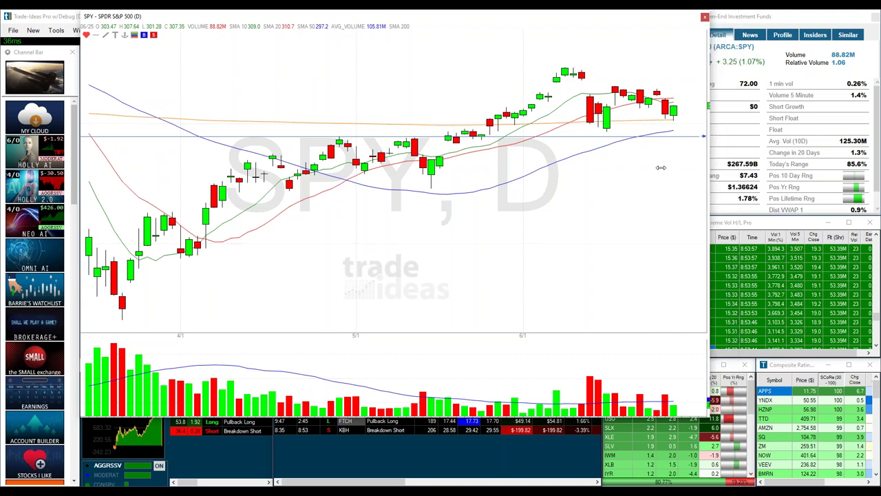
# - Bring the SPY daily chart to the front and draw an orange horizontal price level on it
pyautogui.click(637, 140)
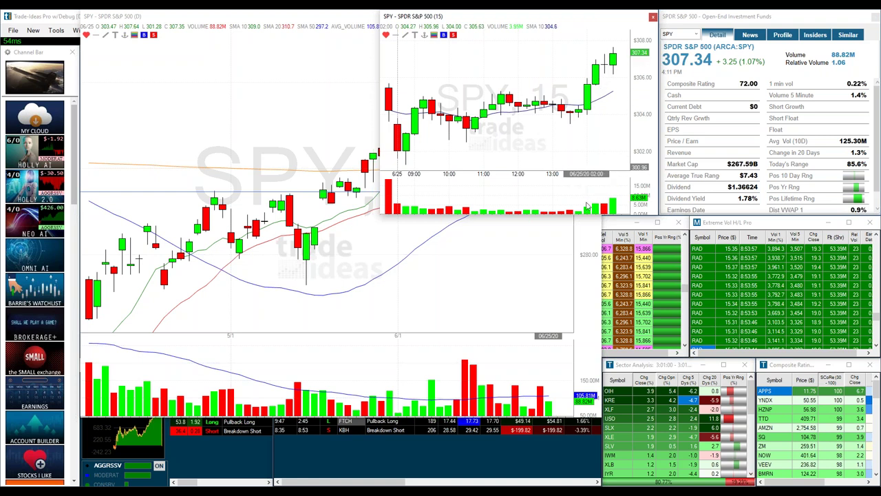
pyautogui.click(575, 275)
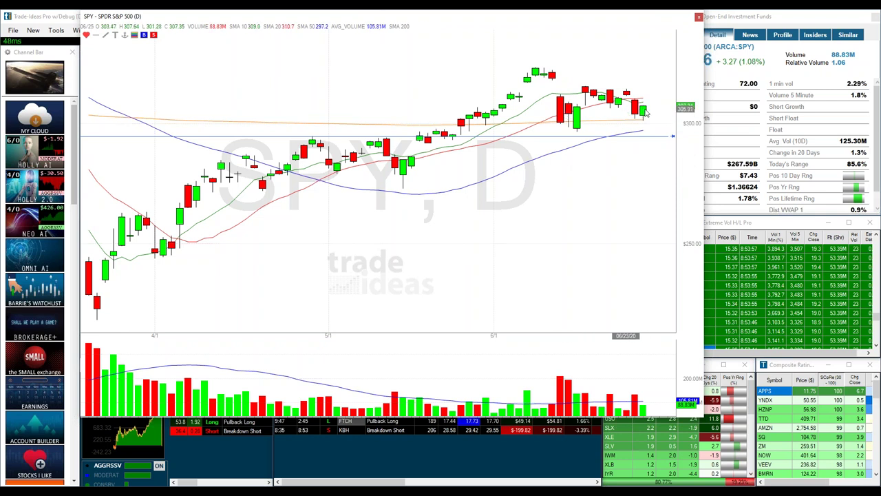
pyautogui.click(477, 133)
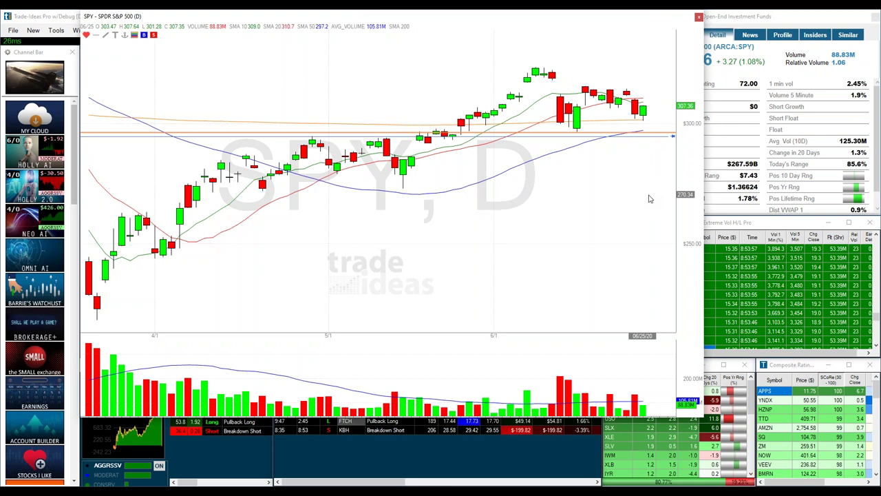
pyautogui.moveTo(640, 134)
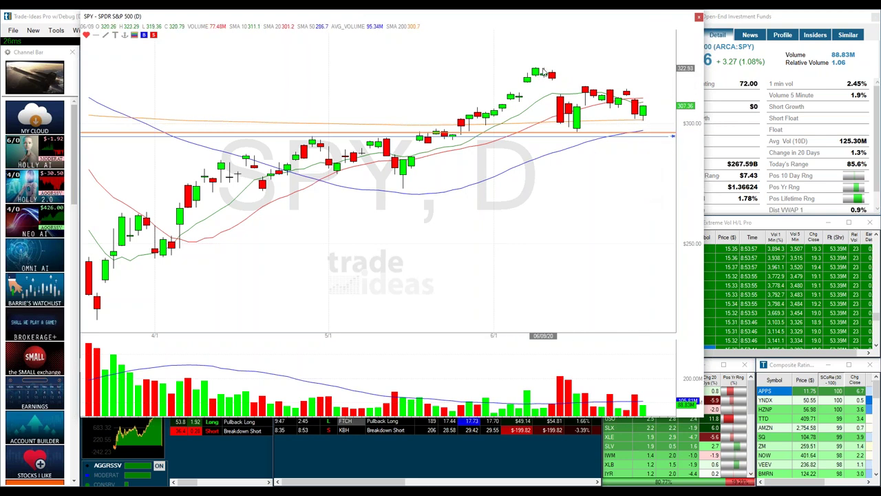
pyautogui.moveTo(558, 125)
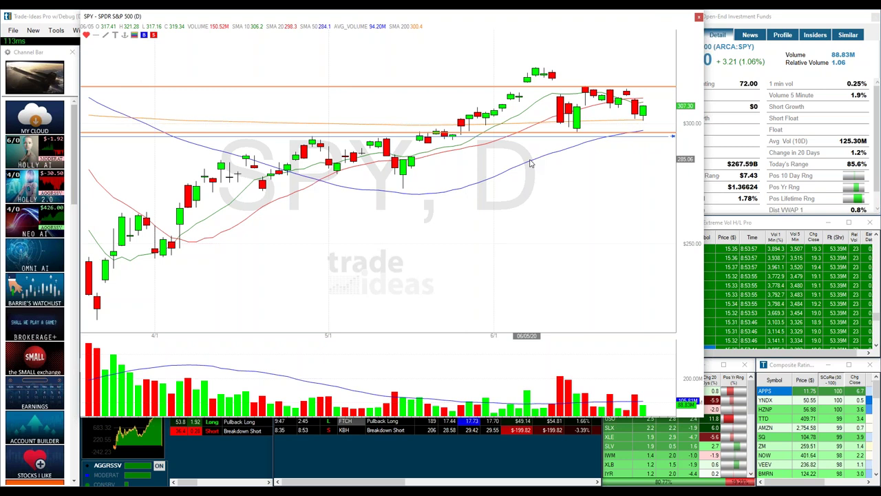
# - Change the chart symbol to QQQ
pyautogui.write('QQQ')
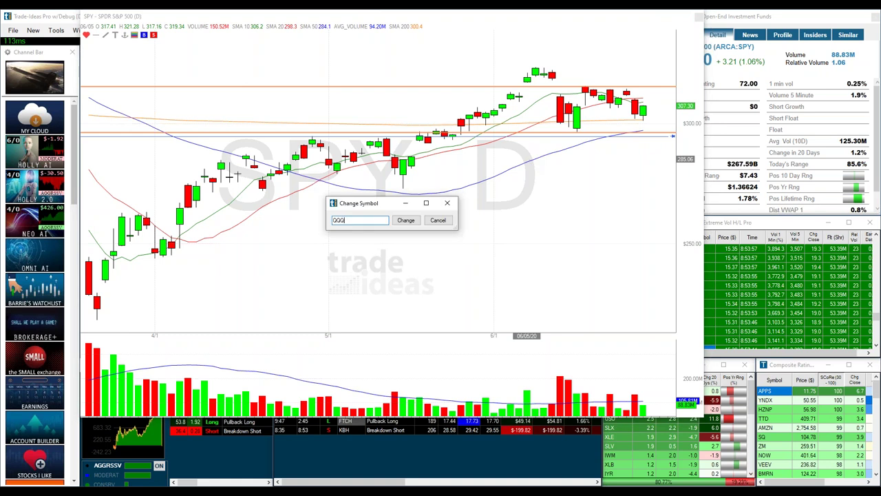
pyautogui.press('Return')
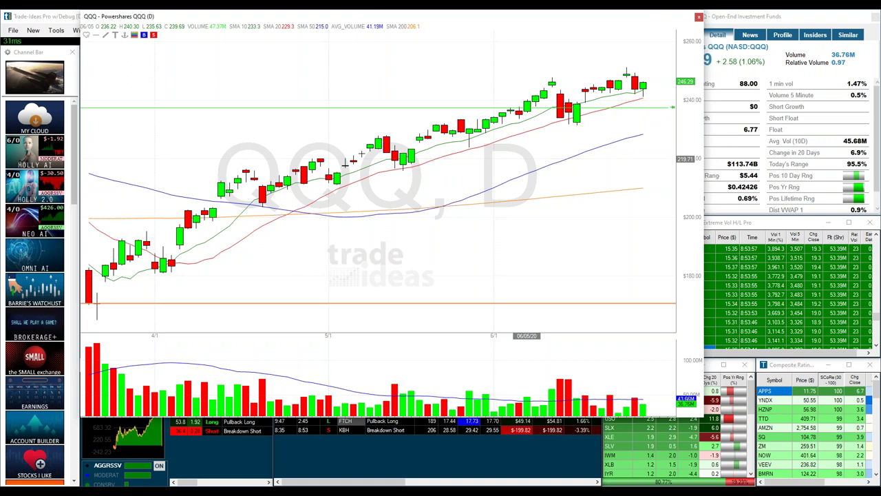
# - Change the chart symbol back to SPY
pyautogui.write('SPY')
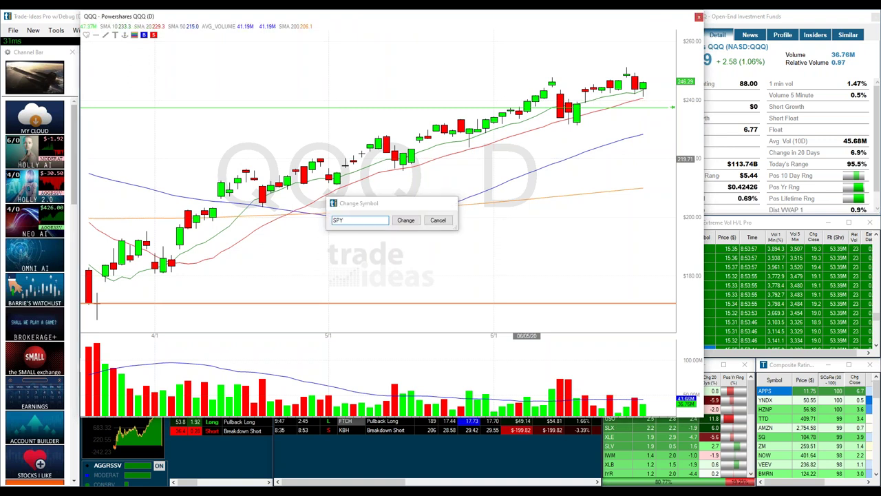
pyautogui.press('Return')
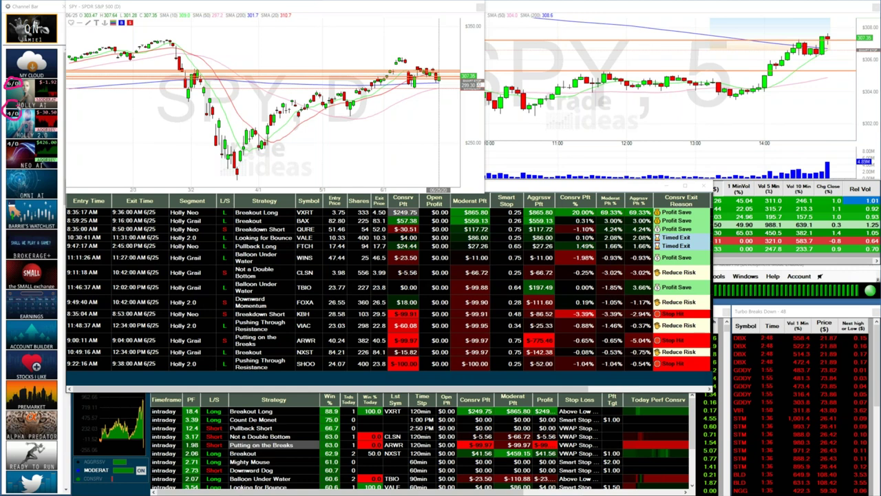
# - Circle the Neo AI 4/0 count and the Holly AI tile, then open the program options
pyautogui.moveTo(7, 142); pyautogui.dragTo(7, 140)
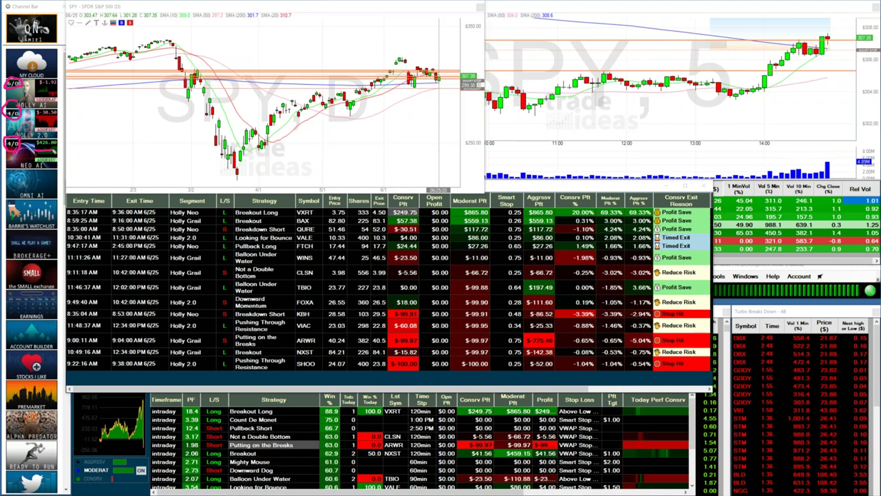
pyautogui.moveTo(43, 87); pyautogui.dragTo(66, 88)
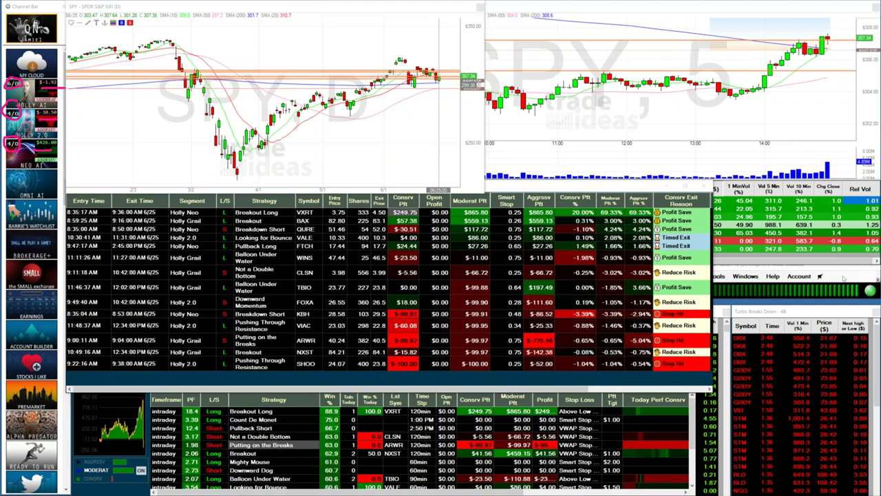
pyautogui.click(717, 276)
pyautogui.click(726, 289)
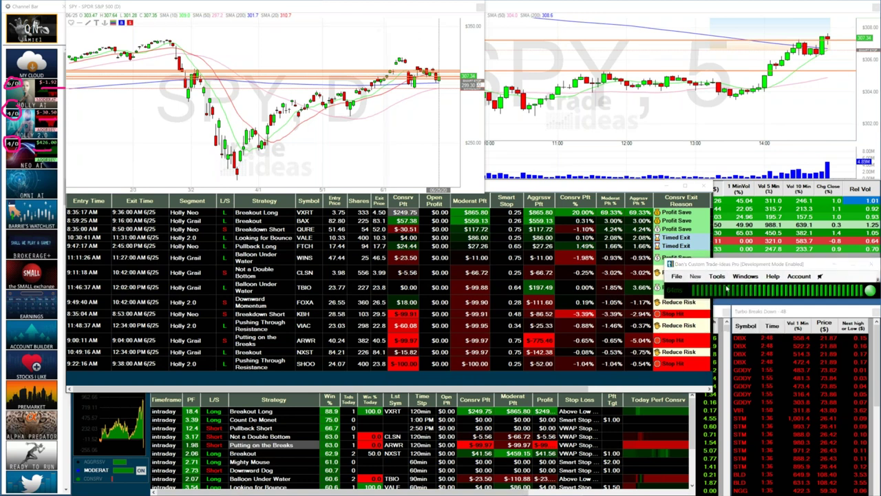
# - Check the AI Trade Size Risk Based on Stop Loss value of 100, then cancel Options
pyautogui.click(78, 143)
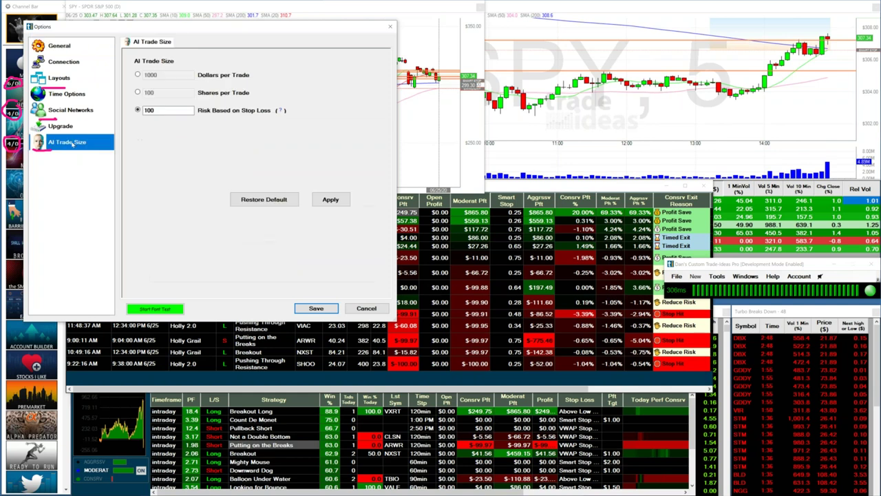
pyautogui.moveTo(184, 29); pyautogui.dragTo(266, 35)
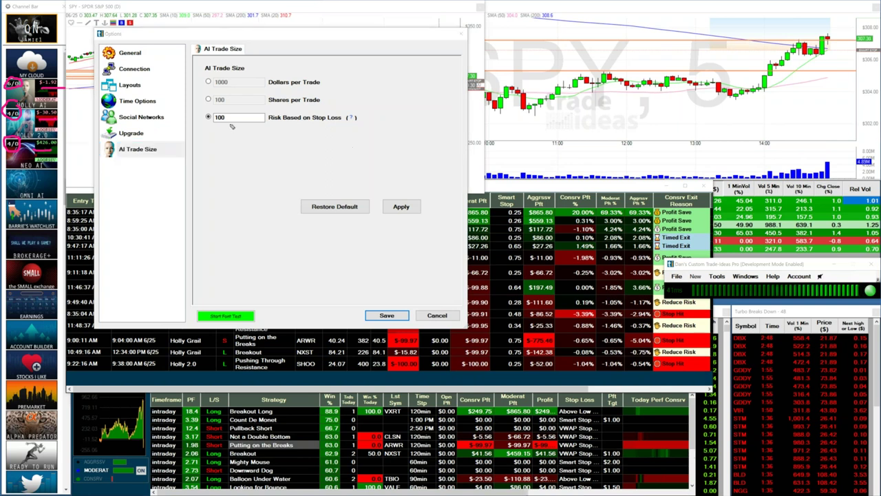
pyautogui.moveTo(237, 105)
pyautogui.mouseDown()
pyautogui.moveTo(206, 110)
pyautogui.moveTo(241, 121)
pyautogui.moveTo(237, 105)
pyautogui.mouseUp()
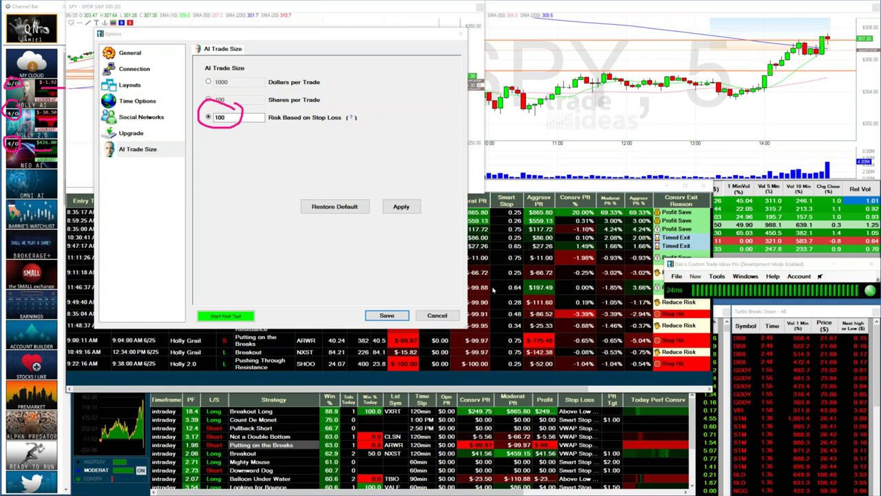
pyautogui.click(441, 316)
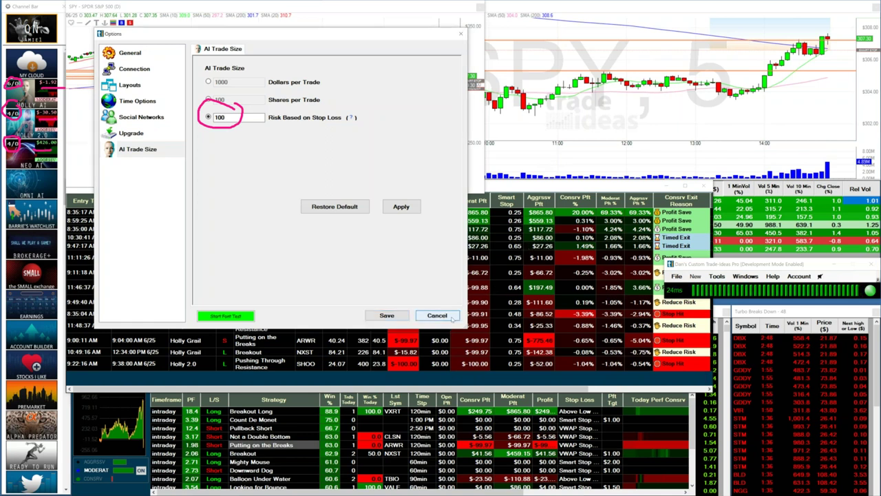
pyautogui.click(451, 318)
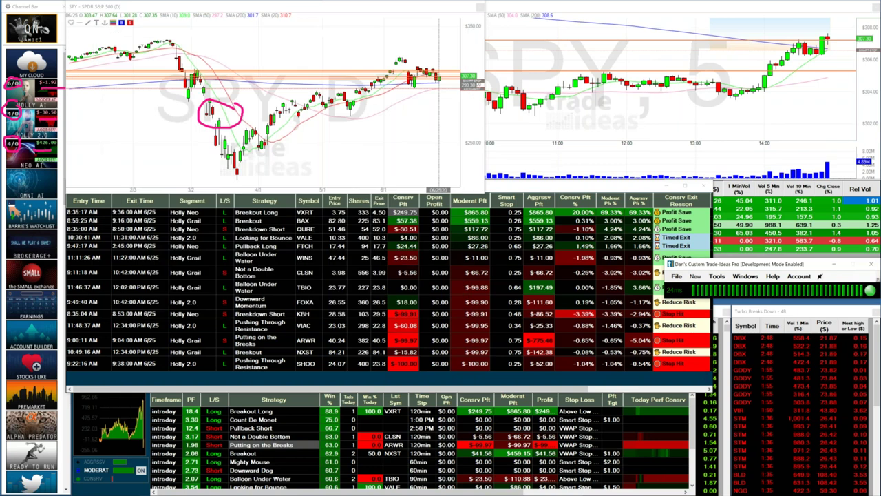
# - Clear annotations, load BAX then VXRT, and mark the Consrv Pft, Moderat Pft and Open Profit columns
pyautogui.press('Escape')
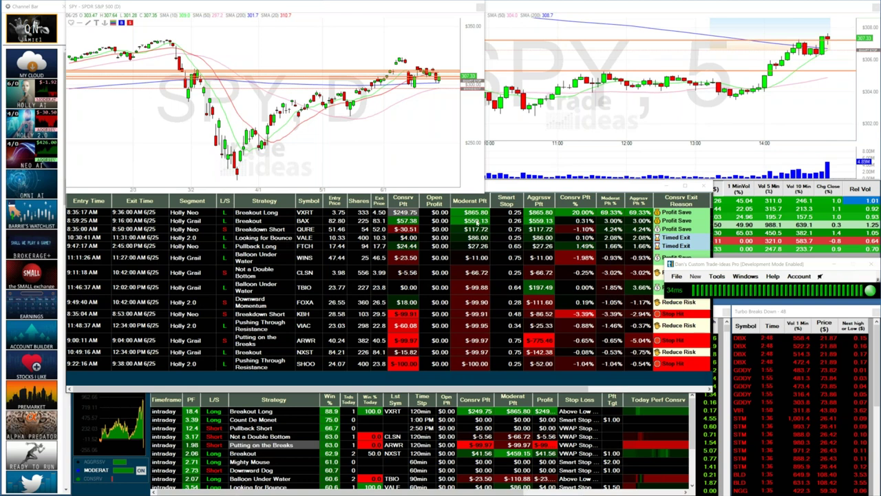
pyautogui.click(477, 221)
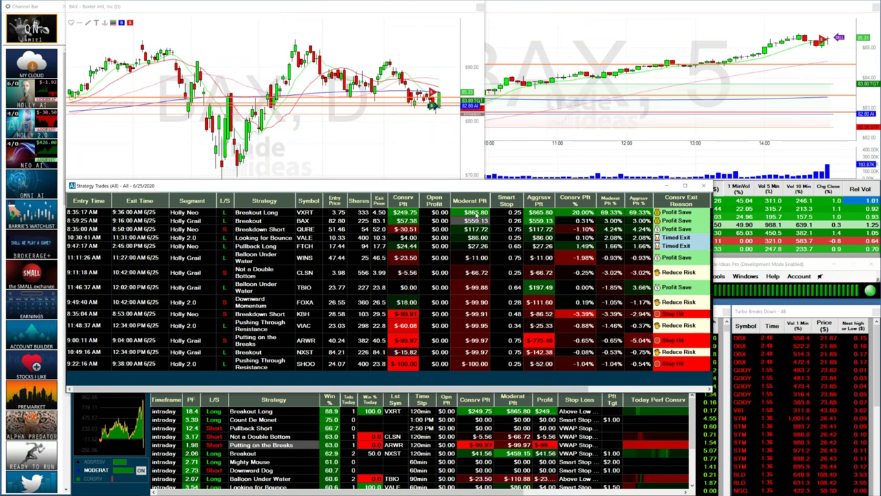
pyautogui.click(476, 213)
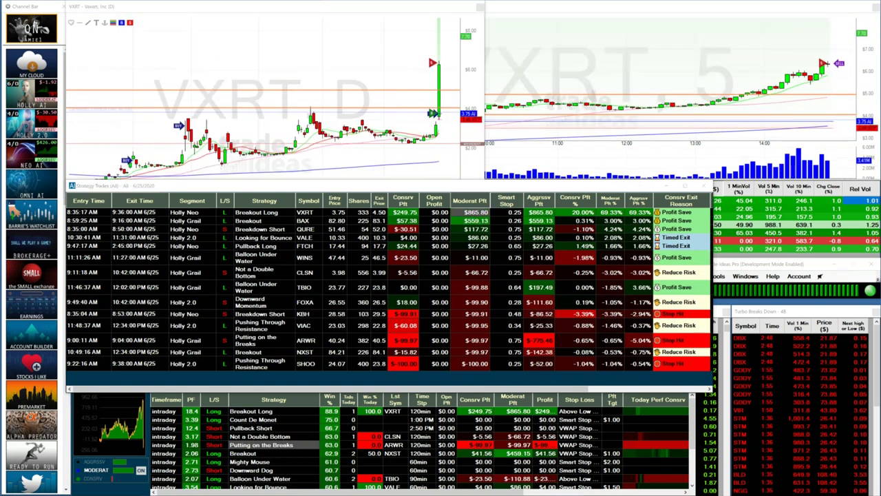
pyautogui.moveTo(407, 190)
pyautogui.mouseDown()
pyautogui.moveTo(405, 203)
pyautogui.moveTo(413, 193)
pyautogui.mouseUp()
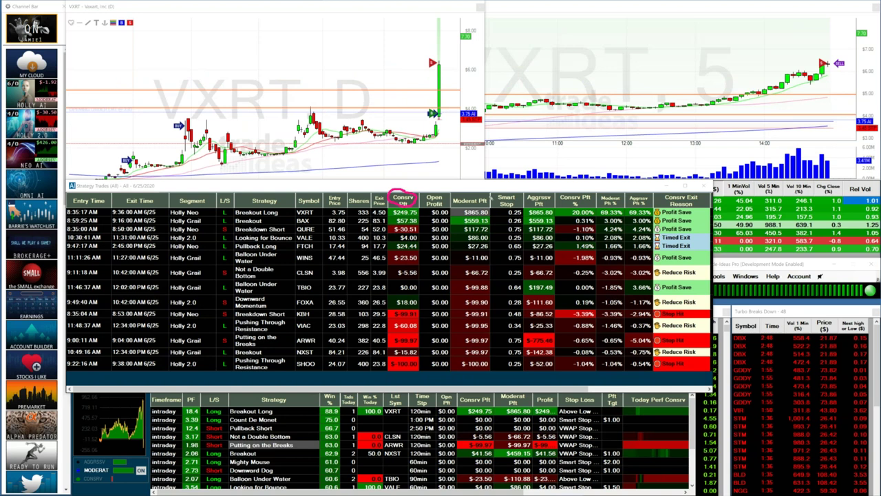
pyautogui.moveTo(489, 195); pyautogui.dragTo(490, 197)
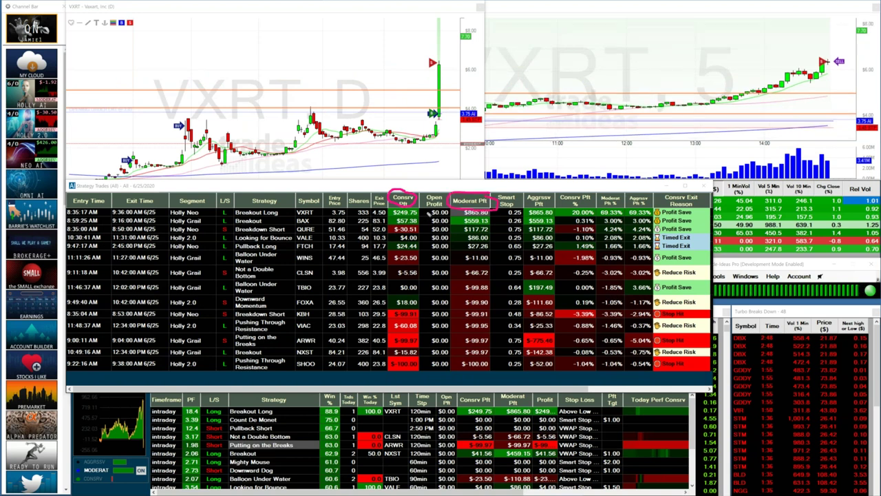
pyautogui.moveTo(425, 213); pyautogui.dragTo(449, 214)
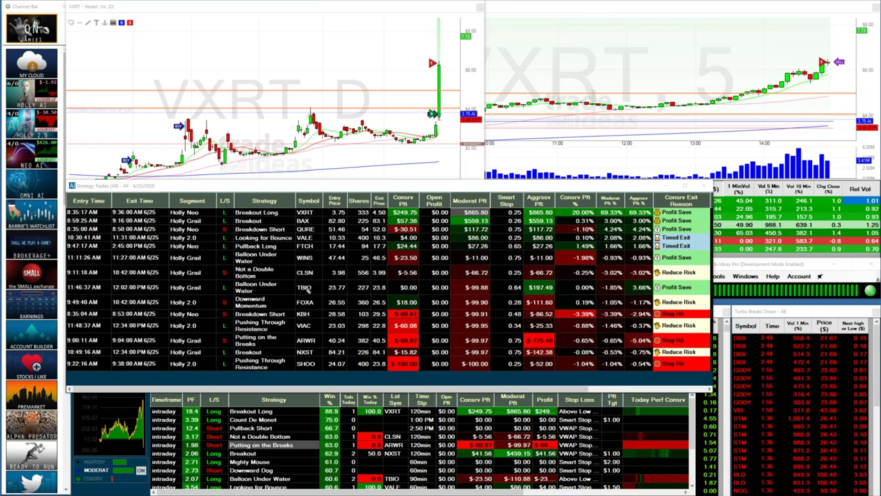
# - Circle TBIO, load it into the linked charts, and circle its Profit Save exit reason
pyautogui.moveTo(317, 290); pyautogui.dragTo(293, 291)
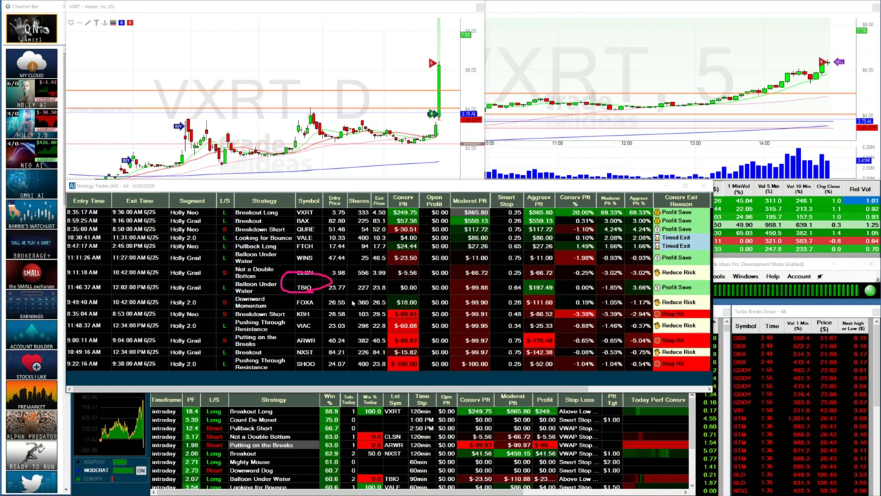
pyautogui.click(308, 290)
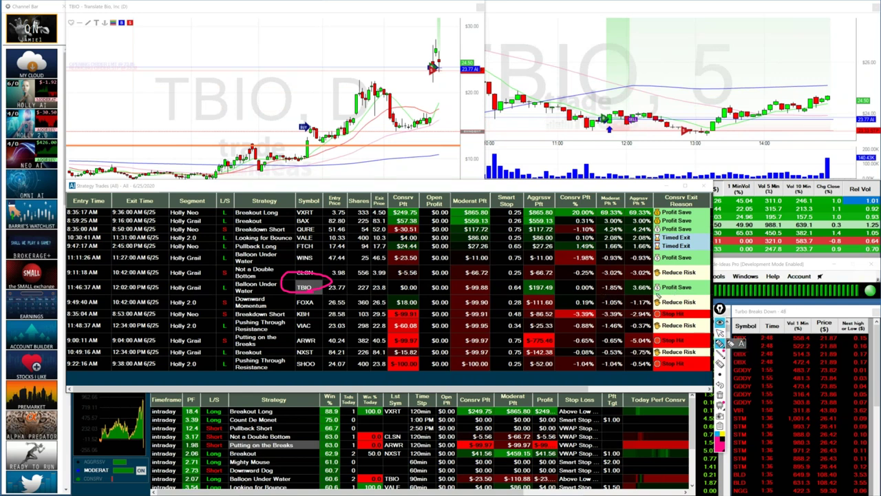
pyautogui.moveTo(659, 292)
pyautogui.mouseDown()
pyautogui.moveTo(702, 293)
pyautogui.moveTo(672, 292)
pyautogui.mouseUp()
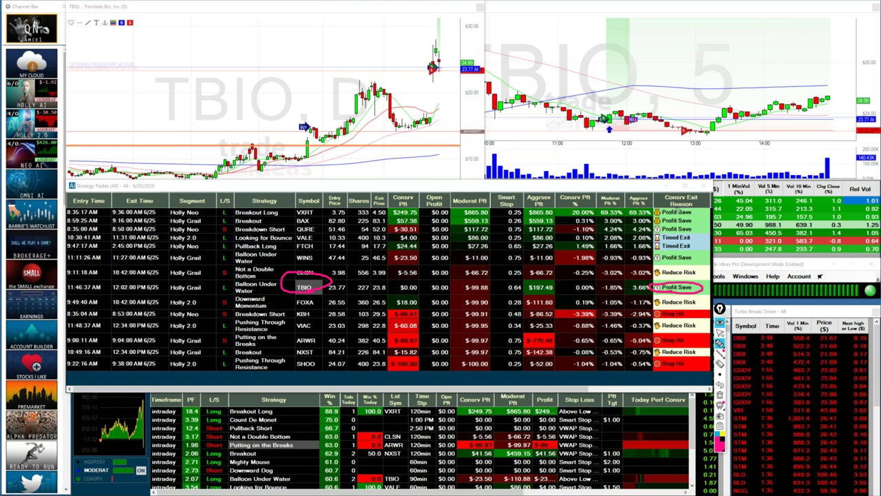
# - Circle the Consrv Exit Reason header and select TBIO's 23.77 entry price
pyautogui.moveTo(678, 210); pyautogui.dragTo(689, 207)
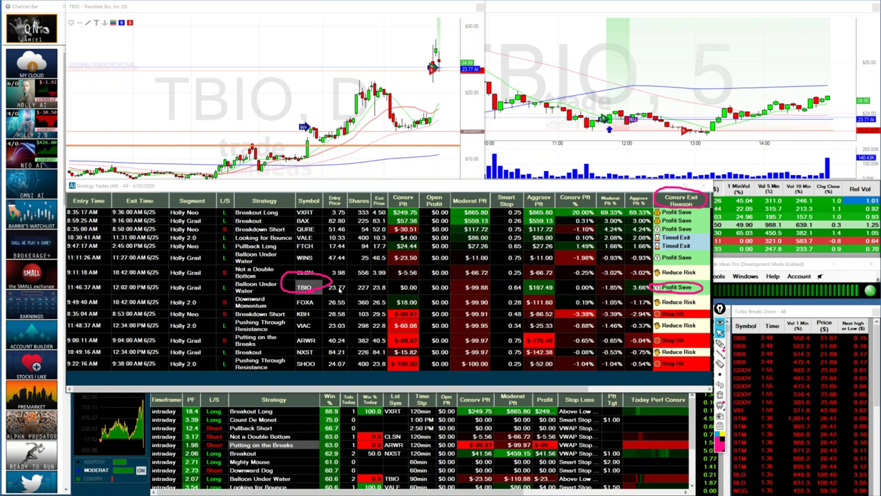
pyautogui.click(339, 289)
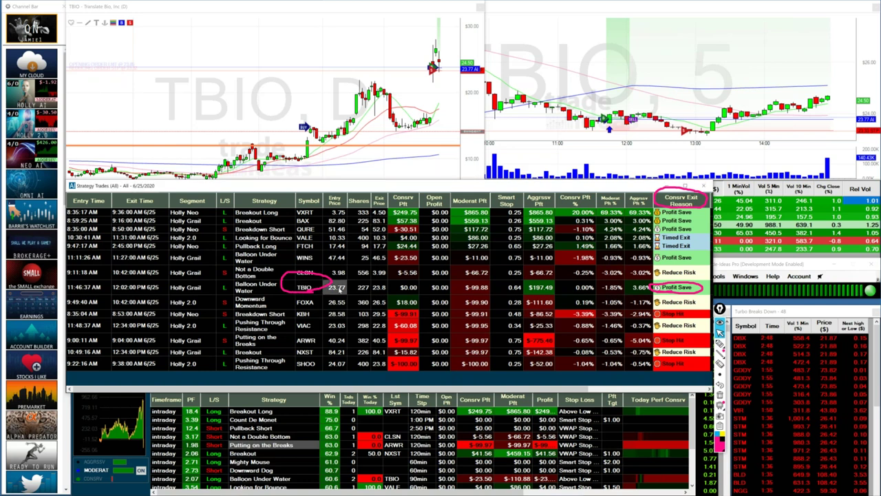
pyautogui.rightClick(539, 77)
pyautogui.moveTo(585, 117)
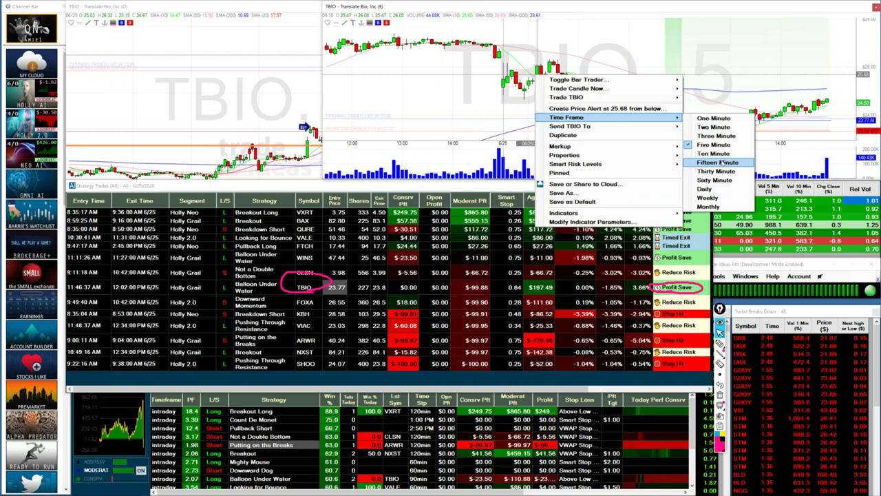
# - Switch the TBIO chart to fifteen-minute bars and zoom in
pyautogui.click(721, 162)
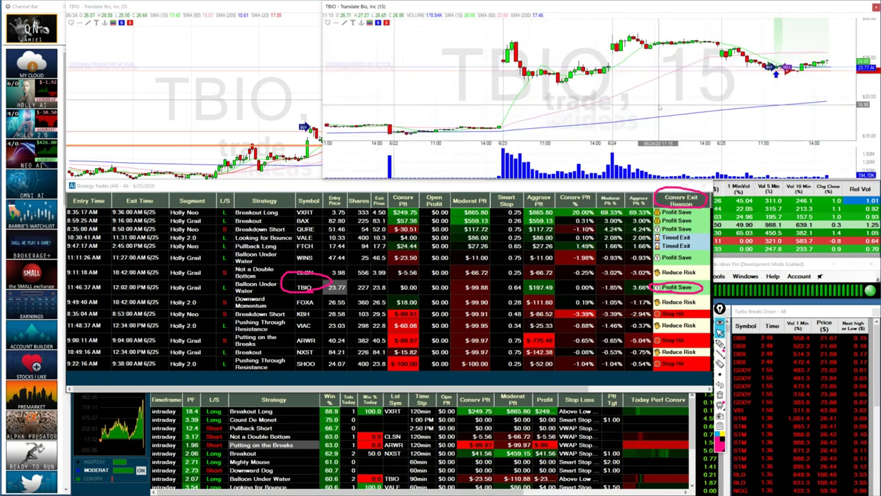
pyautogui.scroll(3, 659, 108)
pyautogui.scroll(2, 657, 105)
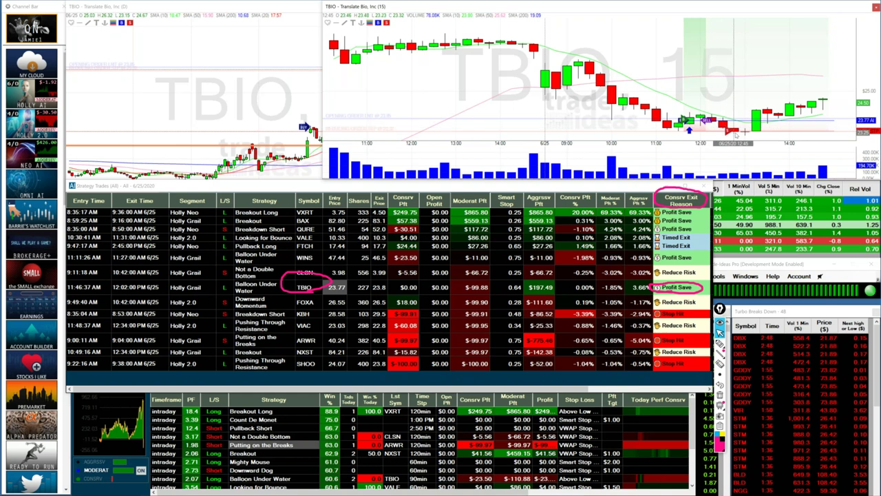
pyautogui.moveTo(737, 134)
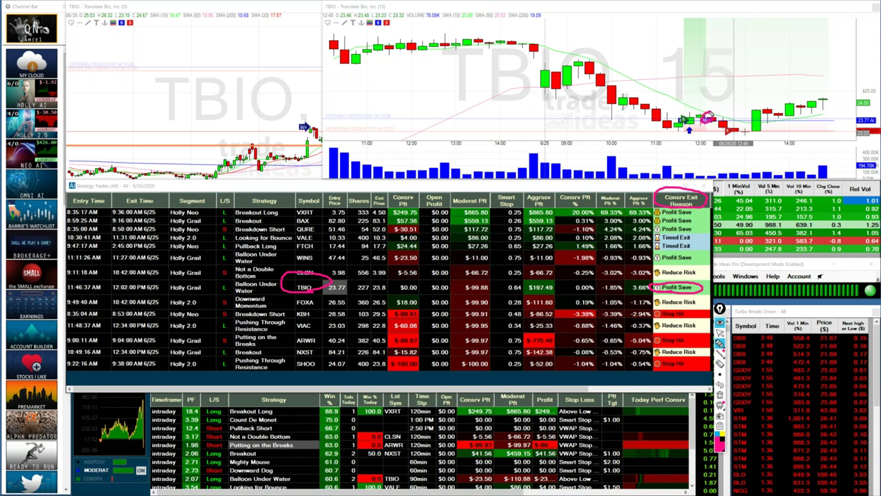
# - Circle TBIO's $0.00 and -$99.88 profits, underline candles after the 12:45 exit, then erase all marks
pyautogui.moveTo(418, 295)
pyautogui.mouseDown()
pyautogui.moveTo(403, 281)
pyautogui.moveTo(416, 296)
pyautogui.mouseUp()
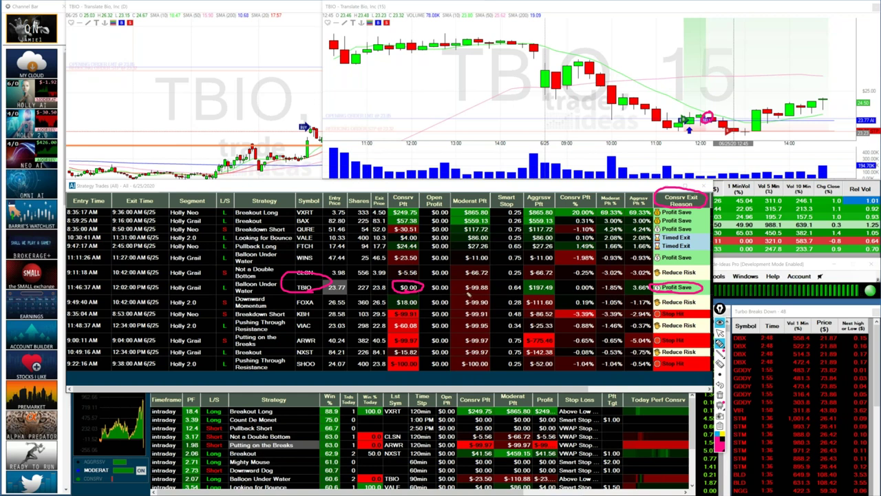
pyautogui.moveTo(470, 294); pyautogui.dragTo(475, 293)
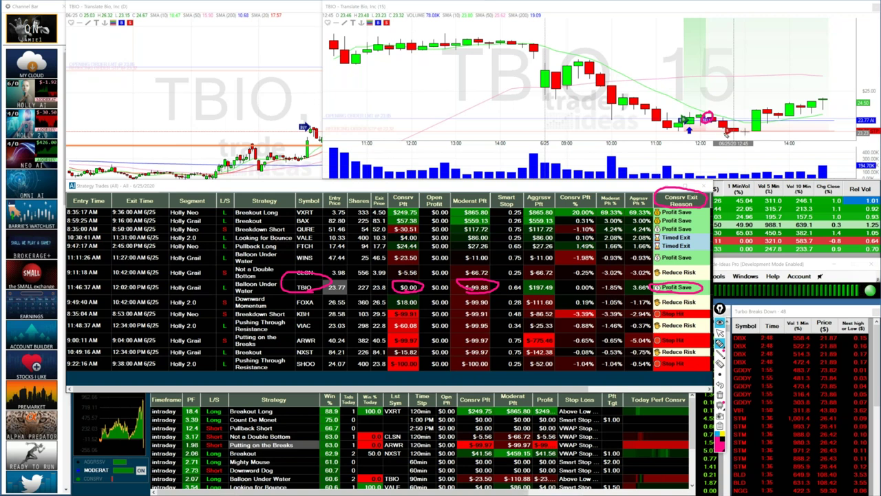
pyautogui.moveTo(726, 132); pyautogui.dragTo(781, 135)
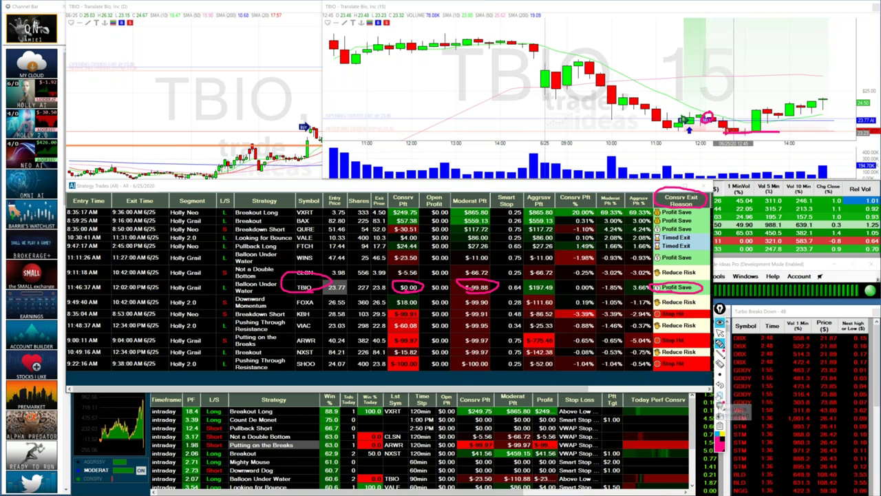
pyautogui.click(720, 406)
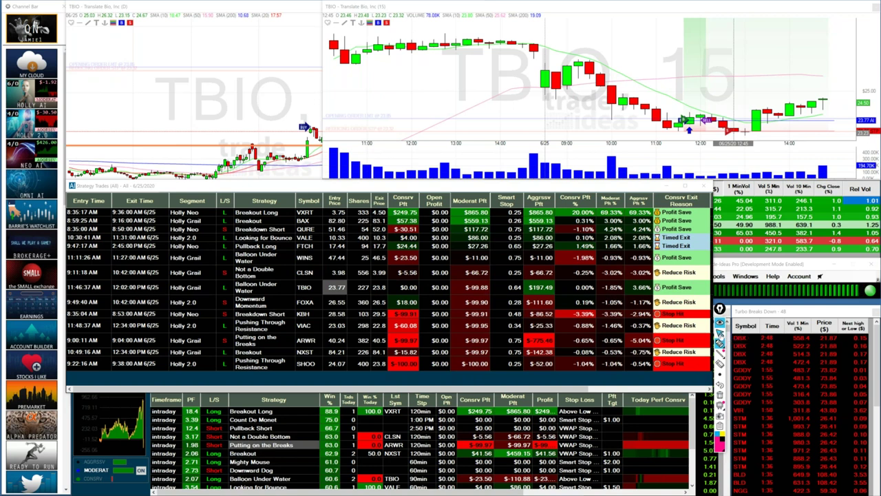
# - Load ARWR, then VIAC, then NXST into the linked charts
pyautogui.click(416, 341)
pyautogui.click(415, 329)
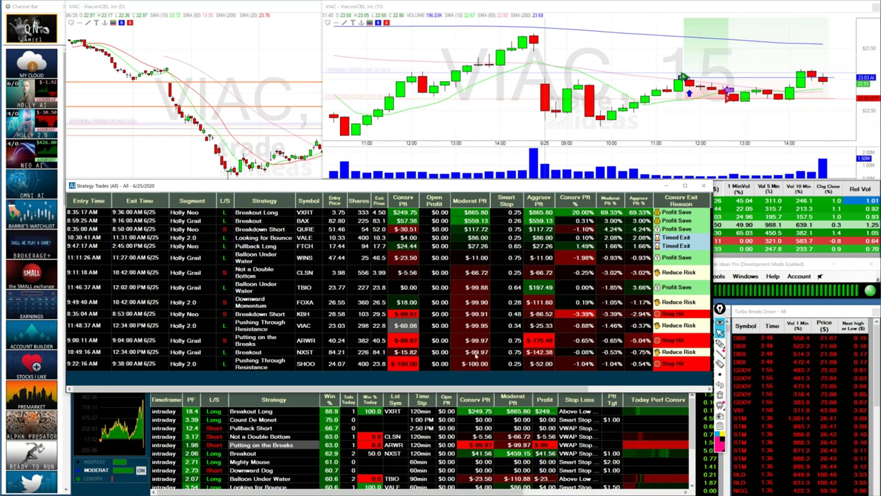
pyautogui.click(475, 353)
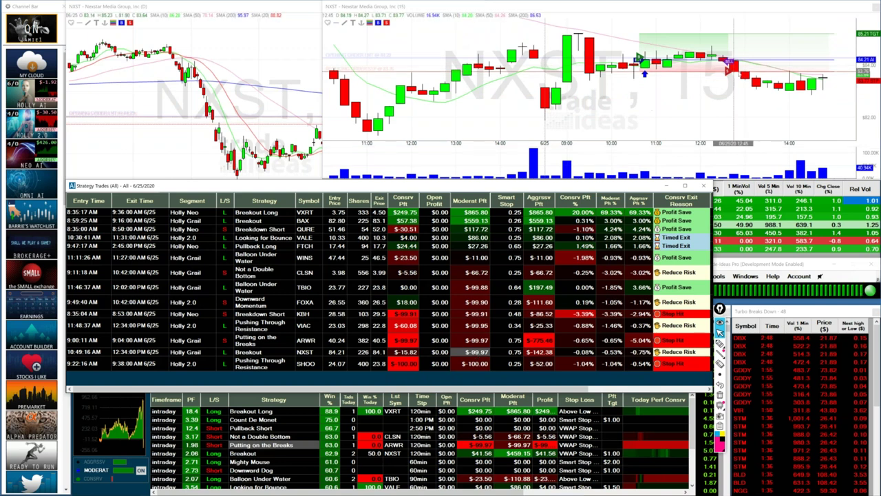
# - Mark NXST's SELL exit and trace the price moves after it in pink
pyautogui.click(734, 71)
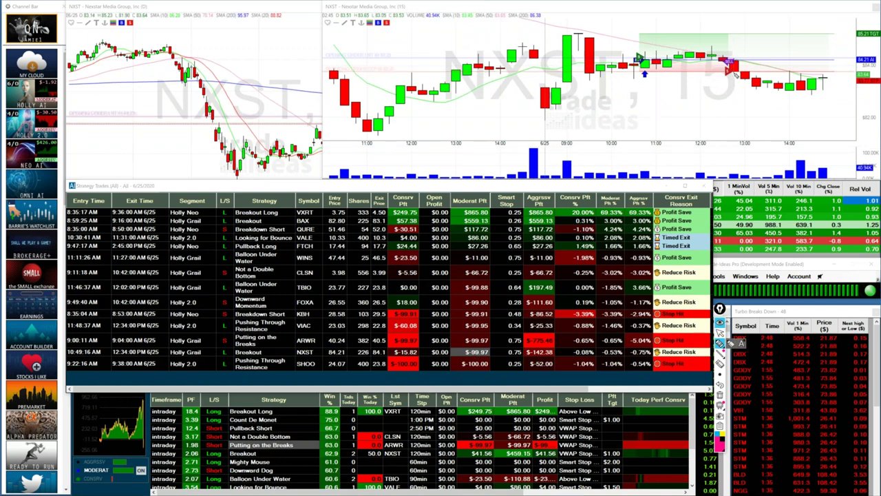
pyautogui.click(732, 67)
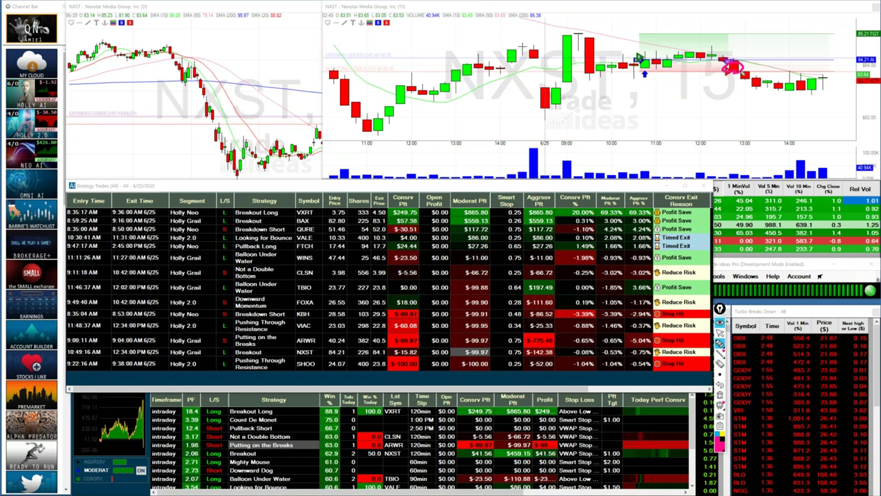
pyautogui.moveTo(753, 70); pyautogui.dragTo(796, 72)
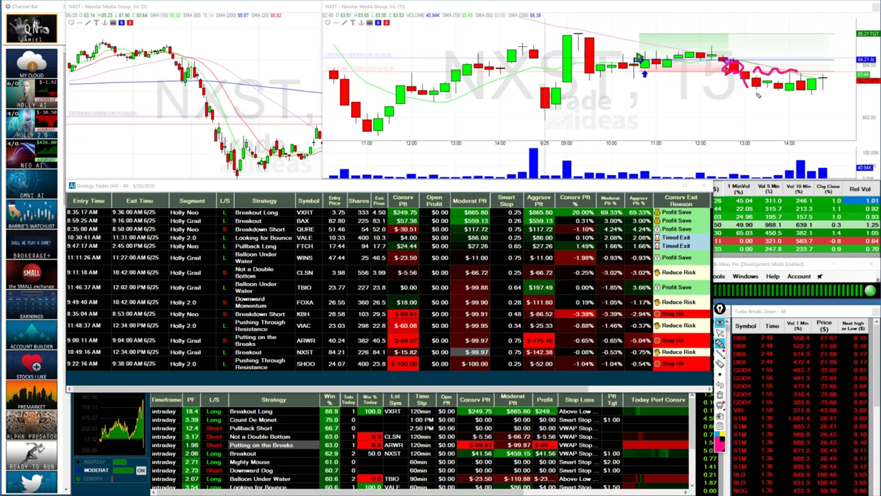
pyautogui.moveTo(747, 87); pyautogui.dragTo(840, 97)
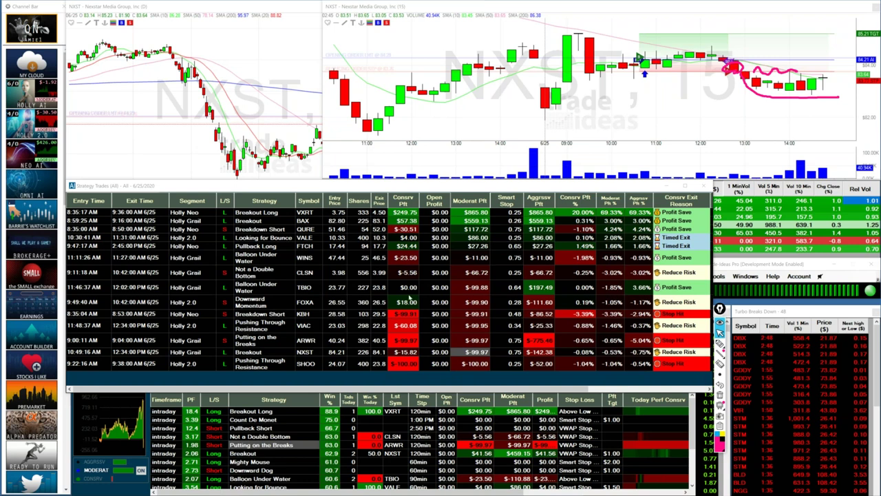
# - Load TBIO into the charts, clear previous drawings, and zoom the 15-minute chart
pyautogui.click(312, 288)
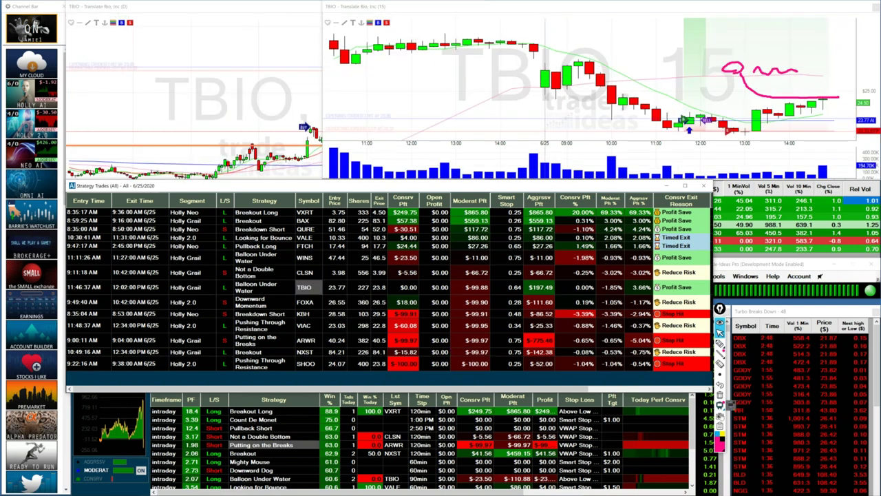
pyautogui.click(720, 403)
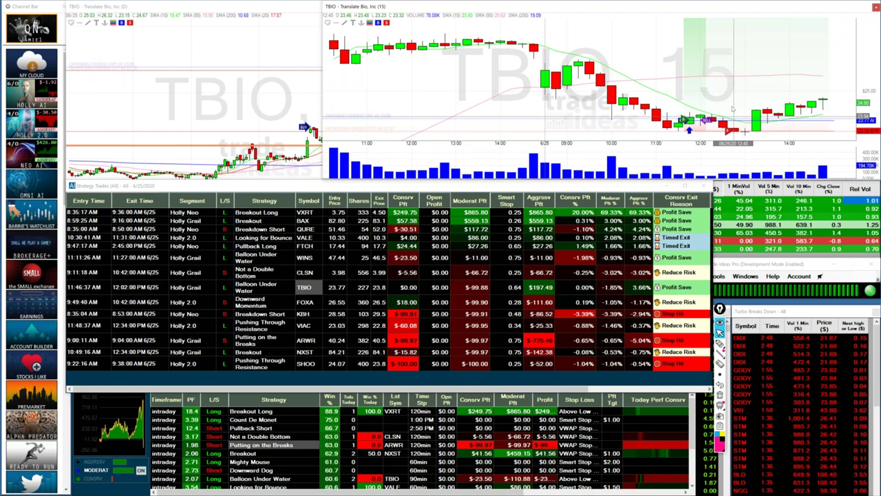
pyautogui.scroll(3, 732, 109)
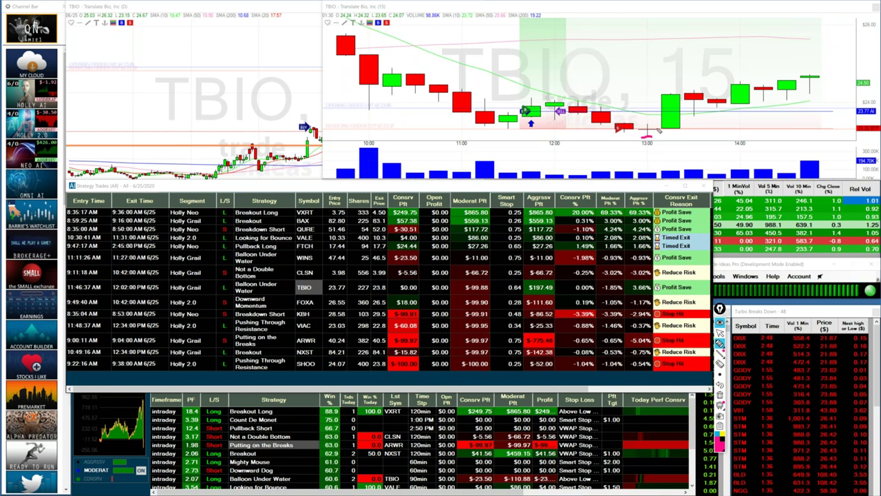
# - Mark the candle near 13:00 and the 23.77 price level, then erase all annotations
pyautogui.moveTo(656, 128); pyautogui.dragTo(686, 129)
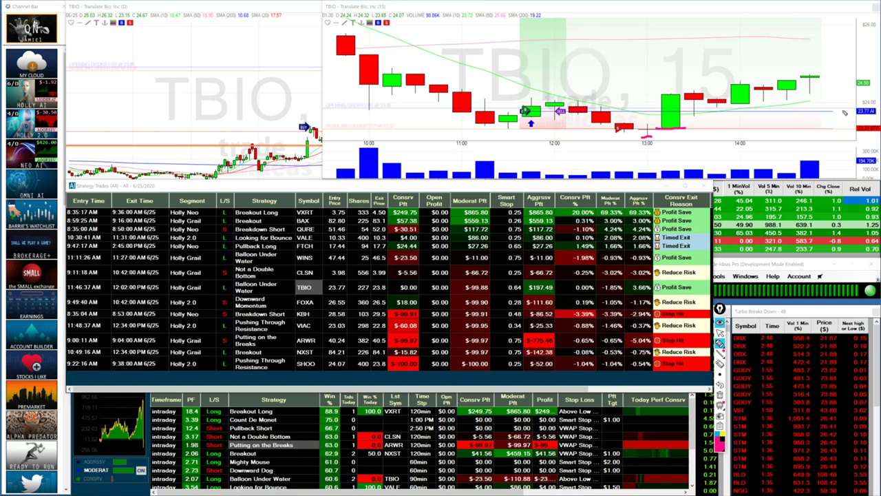
pyautogui.moveTo(851, 116)
pyautogui.mouseDown()
pyautogui.moveTo(871, 119)
pyautogui.moveTo(854, 115)
pyautogui.mouseUp()
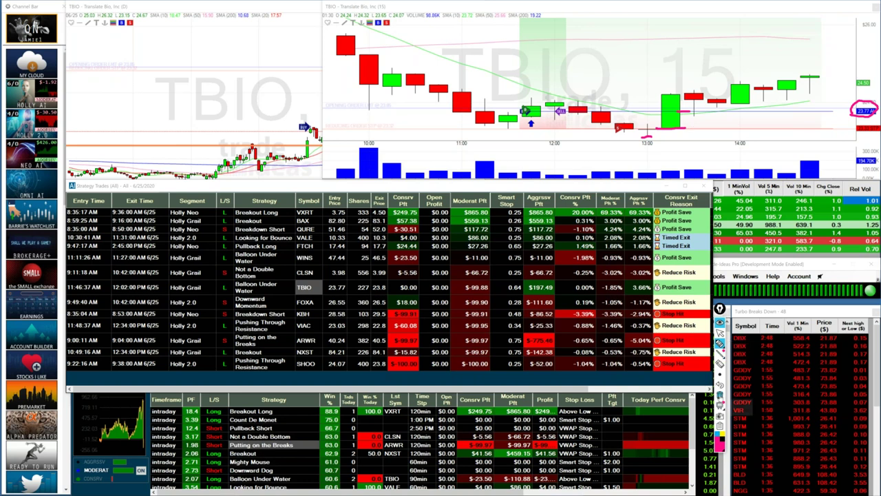
pyautogui.click(720, 405)
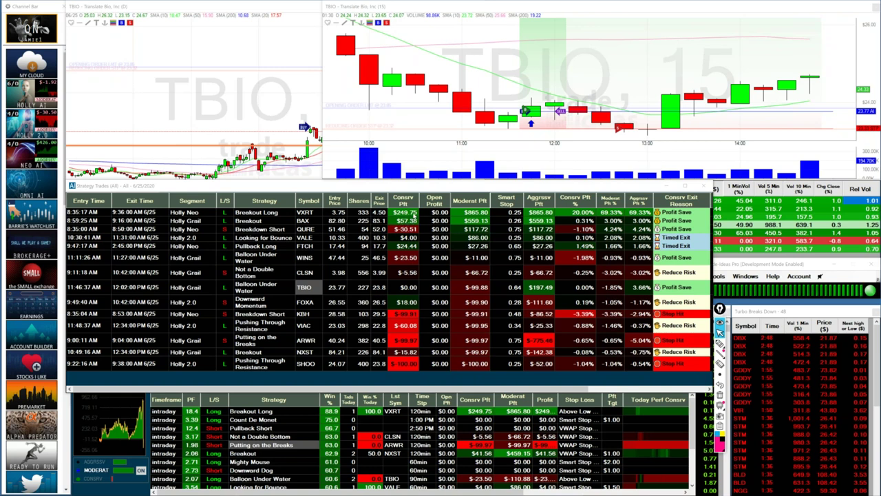
# - Chart VXRT, zoom out its 15-minute chart, and circle the 8:35:17 AM entry and entry area
pyautogui.click(414, 216)
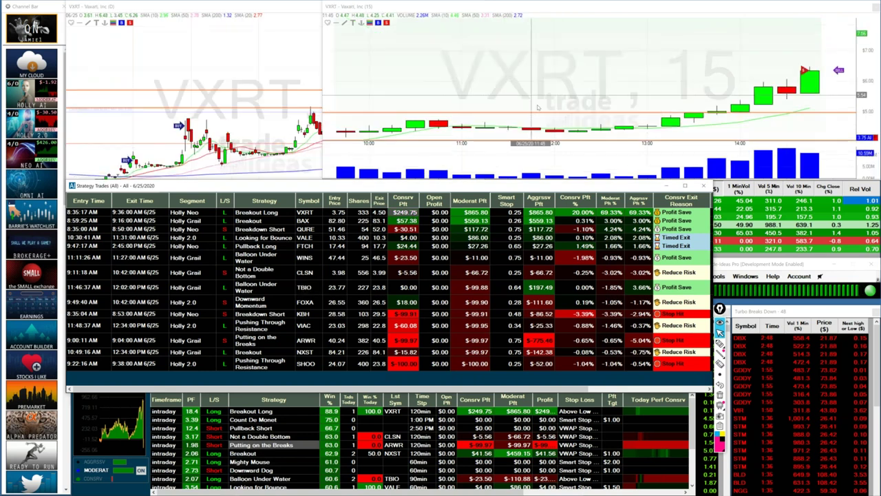
pyautogui.click(539, 108)
pyautogui.scroll(-2, 542, 110)
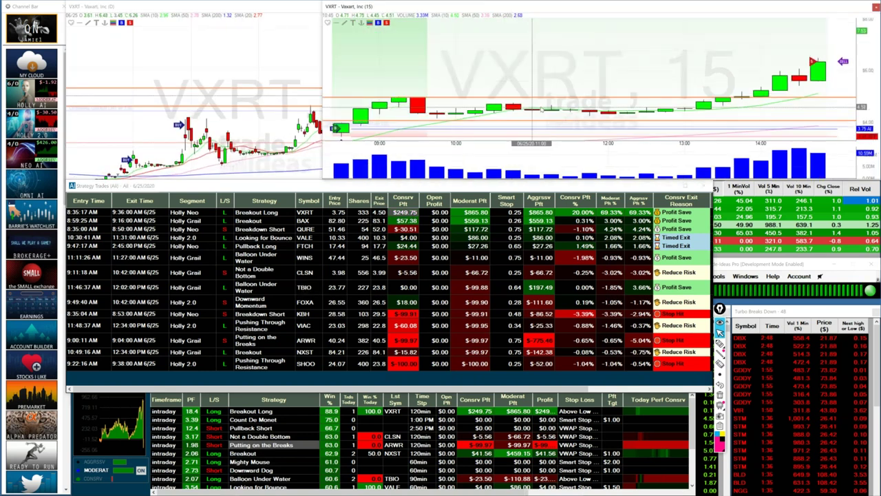
pyautogui.scroll(-1, 541, 108)
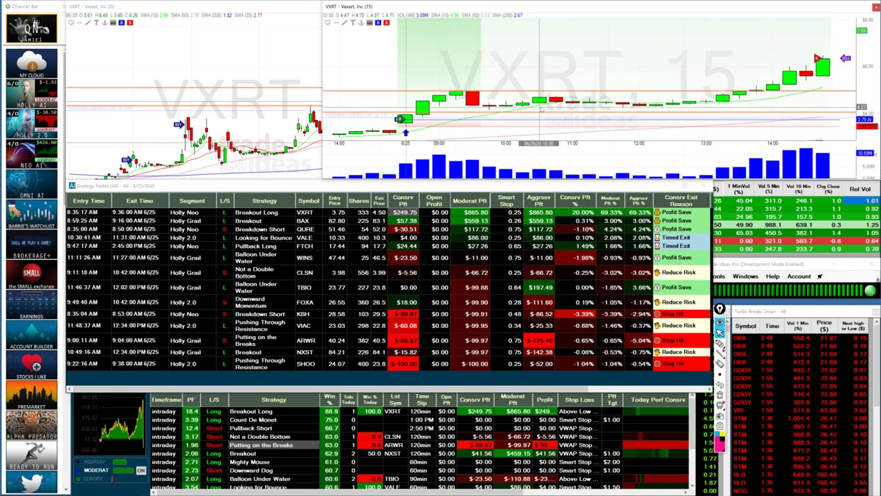
pyautogui.scroll(-1, 541, 109)
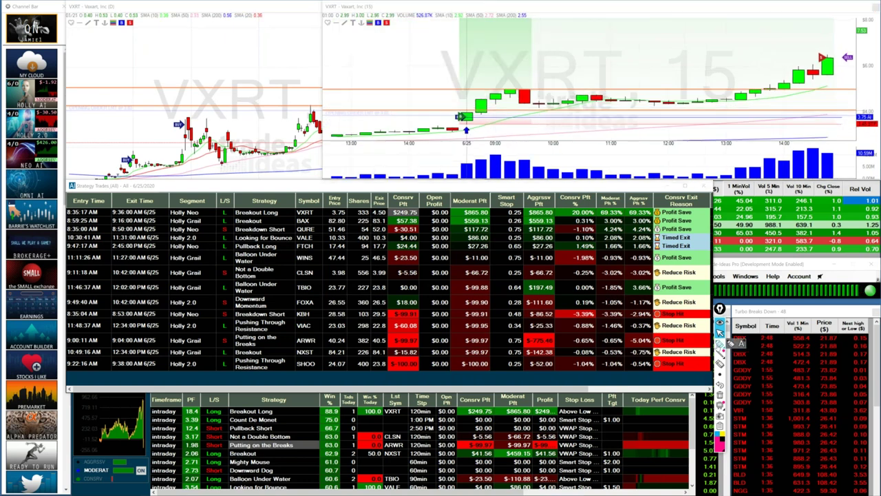
pyautogui.moveTo(68, 215); pyautogui.dragTo(70, 210)
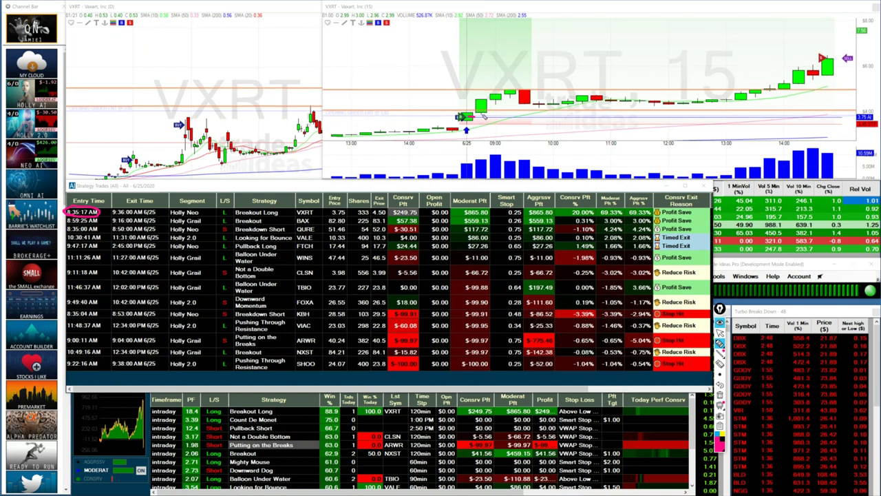
pyautogui.moveTo(484, 117); pyautogui.dragTo(558, 119)
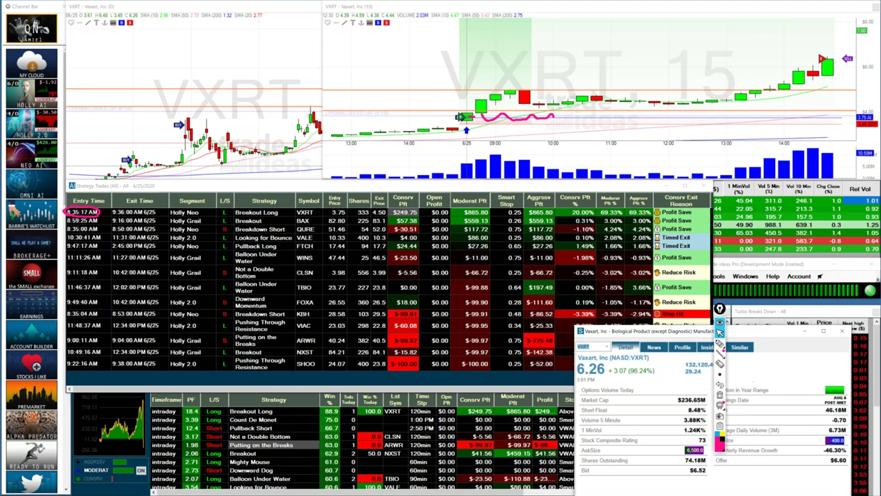
# - Circle the volume figures beside Vaxart's 6.26 price and bring the Strategy Trades table forward
pyautogui.moveTo(686, 379)
pyautogui.mouseDown()
pyautogui.moveTo(676, 378)
pyautogui.moveTo(716, 383)
pyautogui.mouseUp()
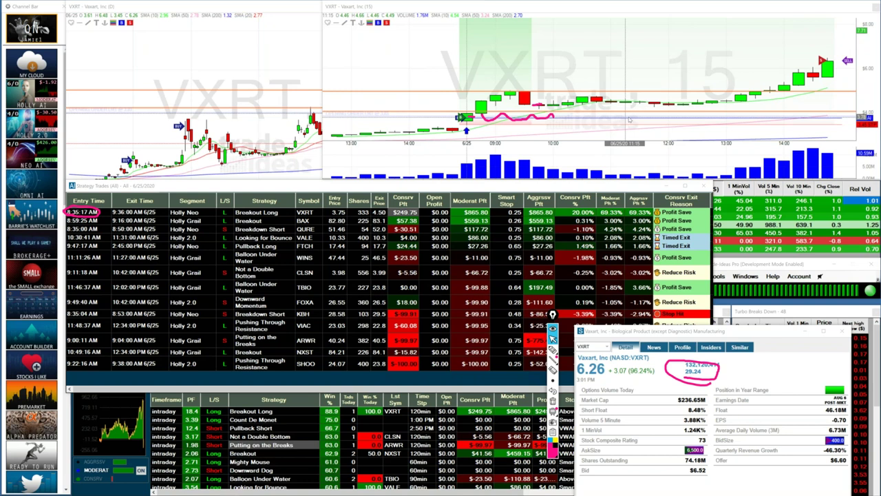
pyautogui.moveTo(629, 122)
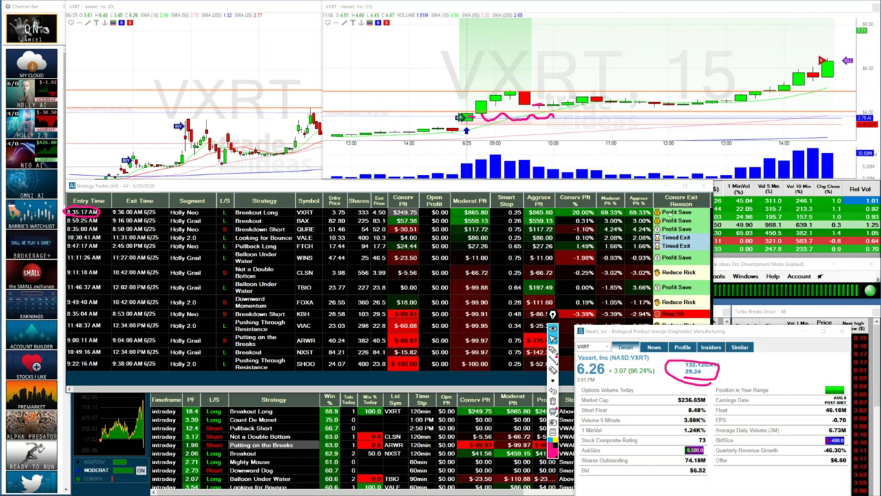
pyautogui.click(552, 314)
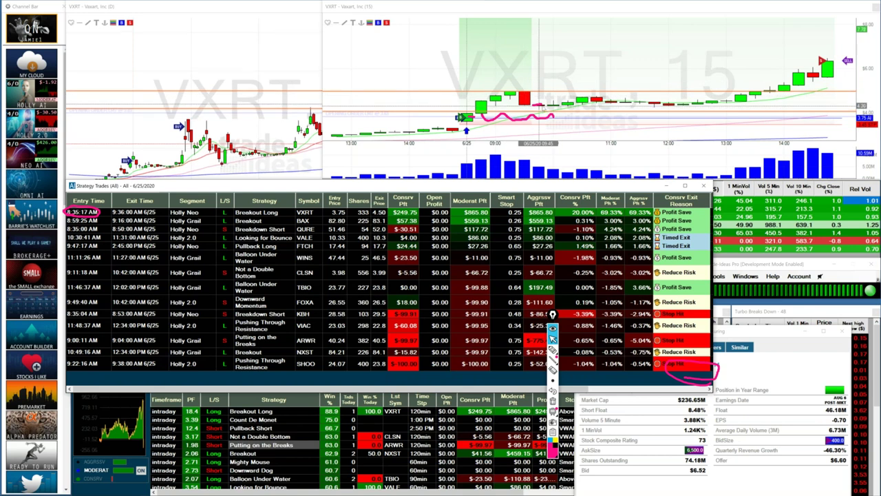
# - Circle VXRT's 69.33% aggressive profit and a late candle, then show Vaxart's company profile
pyautogui.moveTo(827, 62)
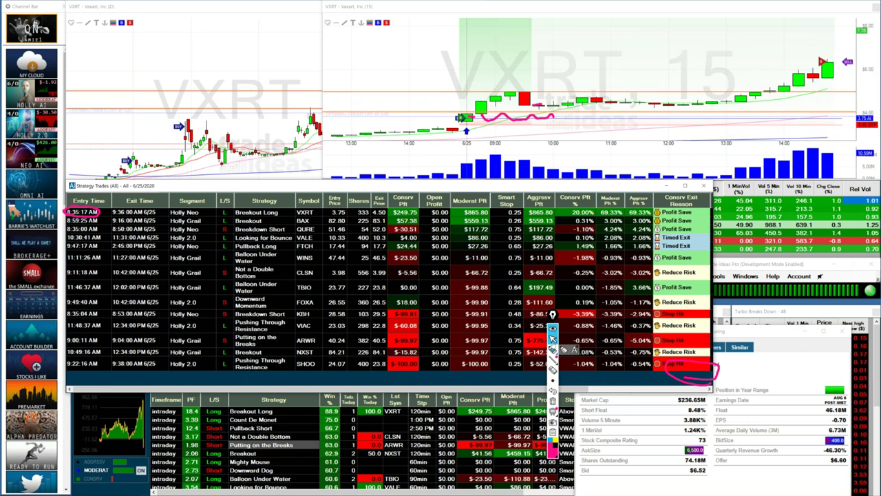
pyautogui.click(554, 349)
pyautogui.moveTo(650, 204); pyautogui.dragTo(656, 206)
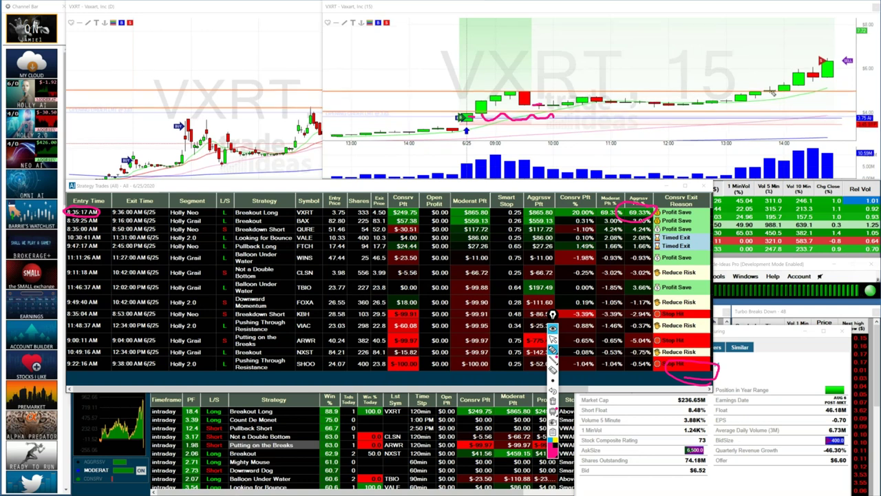
pyautogui.moveTo(773, 92)
pyautogui.mouseDown()
pyautogui.moveTo(762, 85)
pyautogui.moveTo(771, 90)
pyautogui.mouseUp()
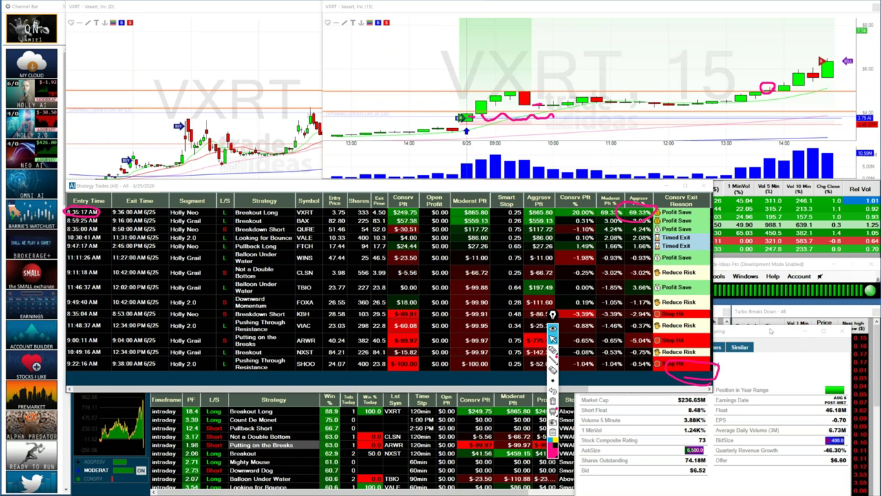
pyautogui.click(683, 347)
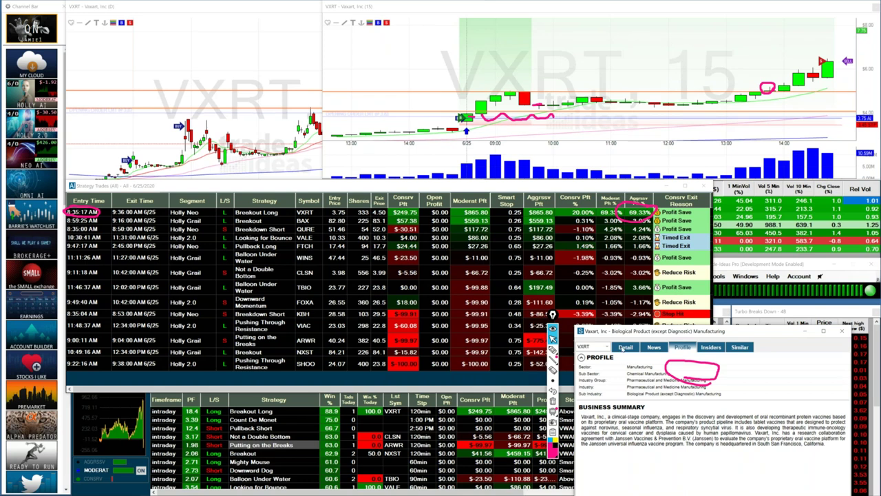
# - Return to Vaxart's quote, then load the BAX trade from the Strategy Trades table into the charts
pyautogui.click(624, 348)
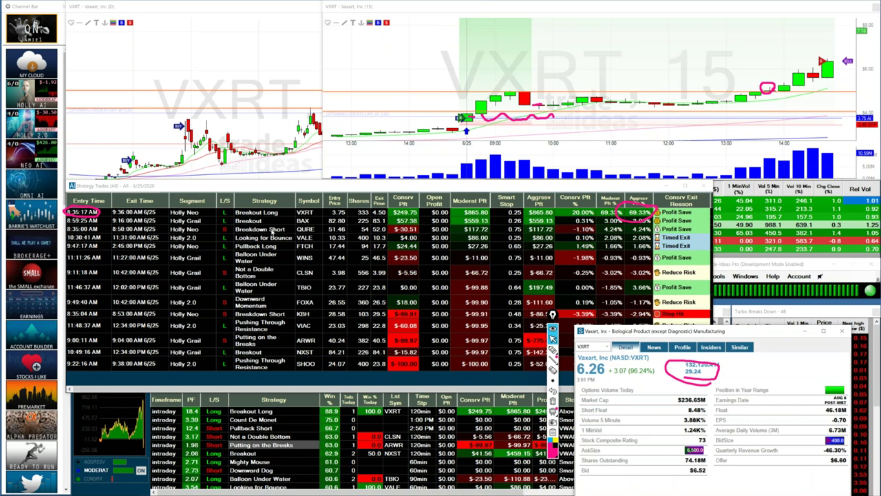
pyautogui.click(308, 221)
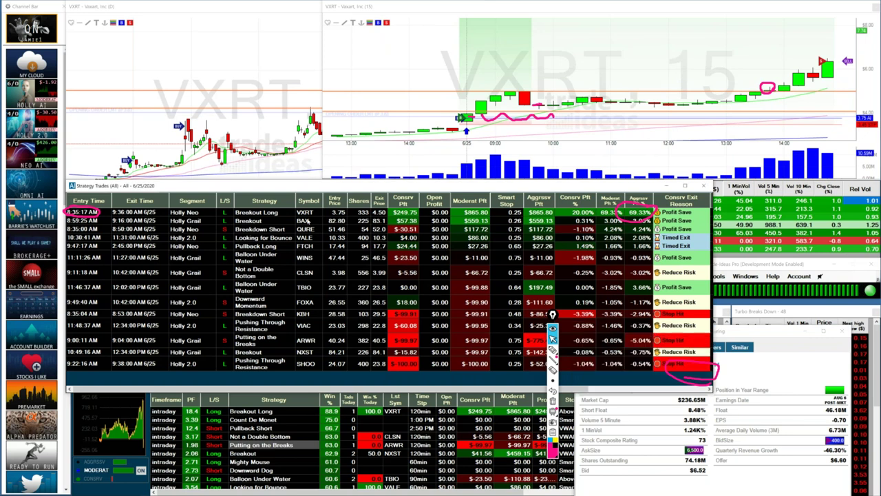
pyautogui.click(308, 220)
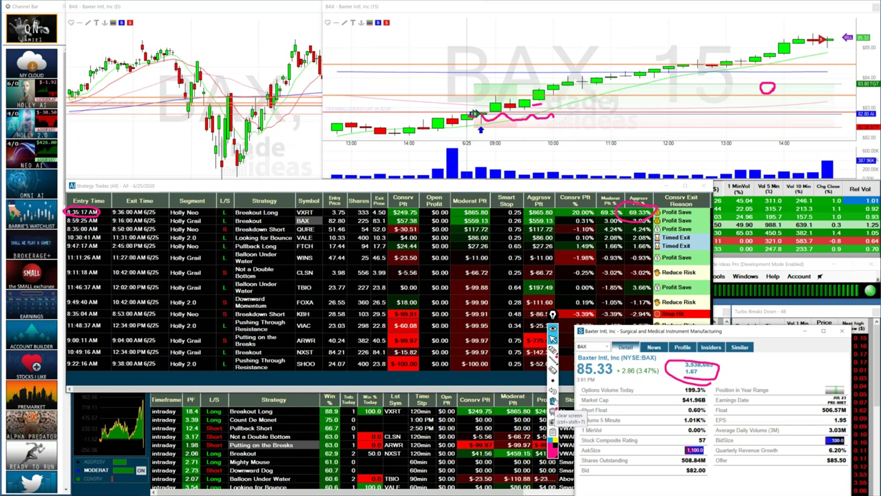
# - Erase all pen marks and switch the BAX intraday chart to Five Minute bars
pyautogui.click(553, 411)
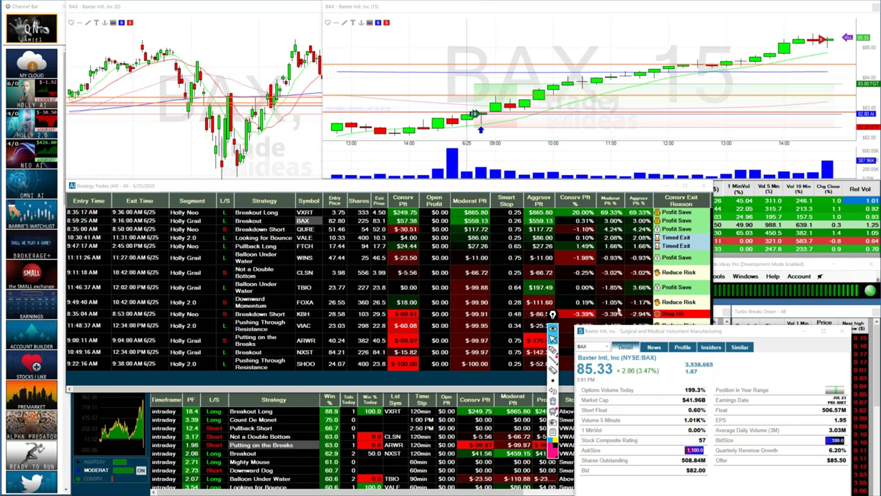
pyautogui.scroll(2, 372, 117)
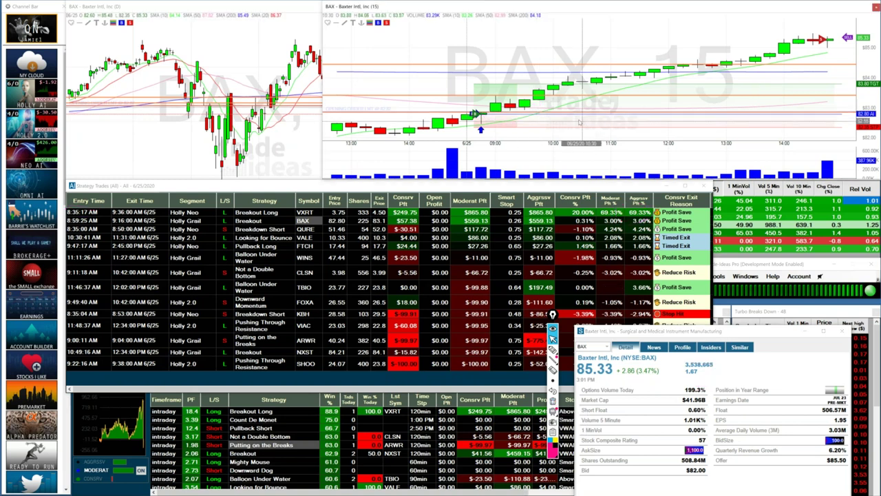
pyautogui.rightClick(459, 72)
pyautogui.moveTo(537, 113)
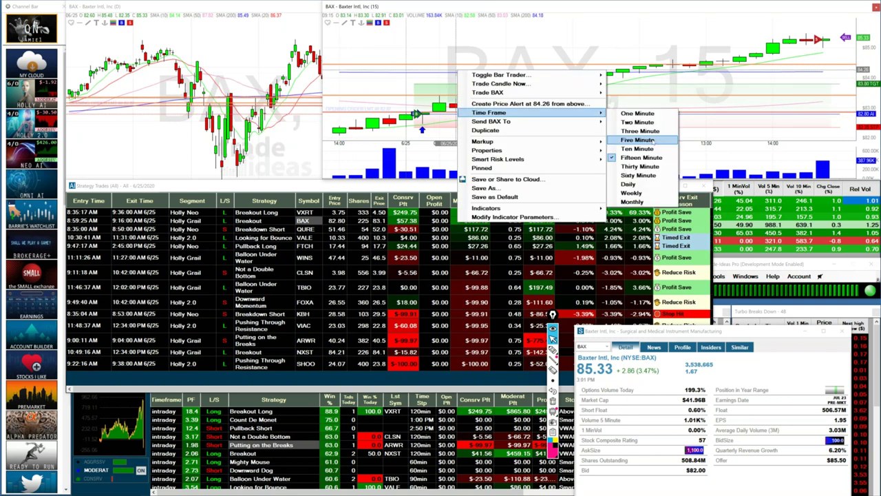
pyautogui.click(652, 140)
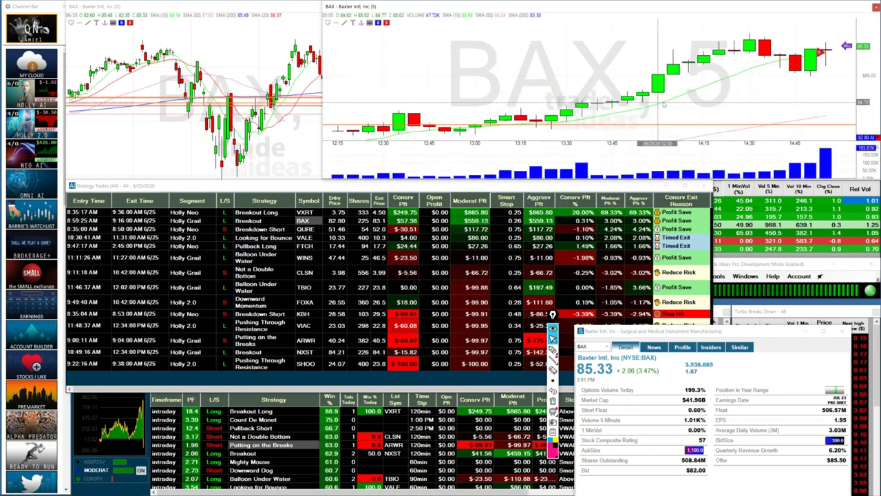
# - Widen the BAX five-minute chart window and scroll it back into its history
pyautogui.scroll(-5, 666, 104)
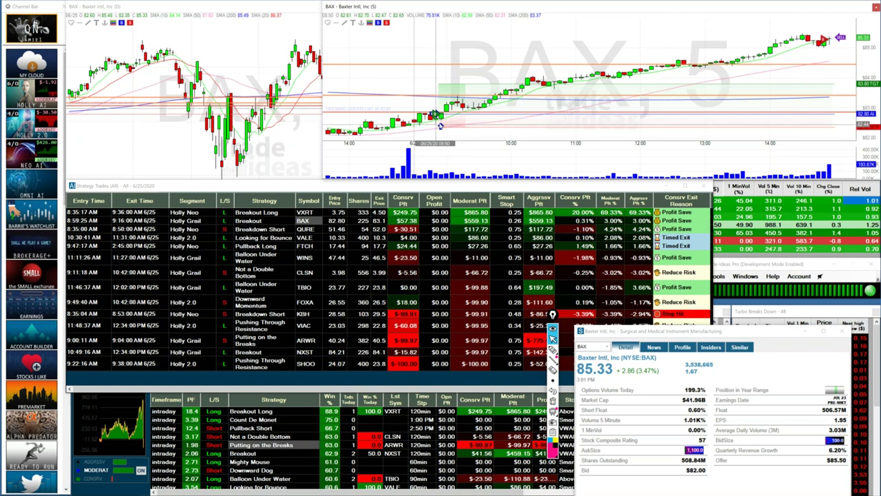
pyautogui.scroll(2, 516, 136)
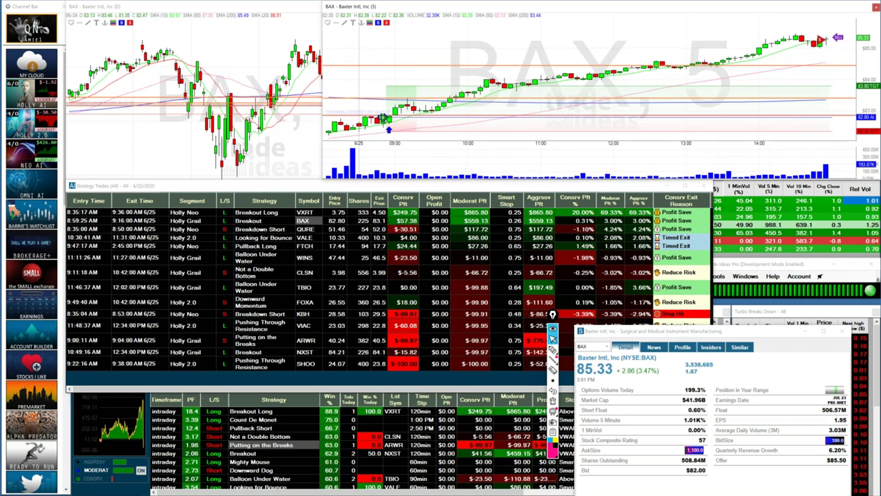
pyautogui.moveTo(322, 110); pyautogui.dragTo(294, 110)
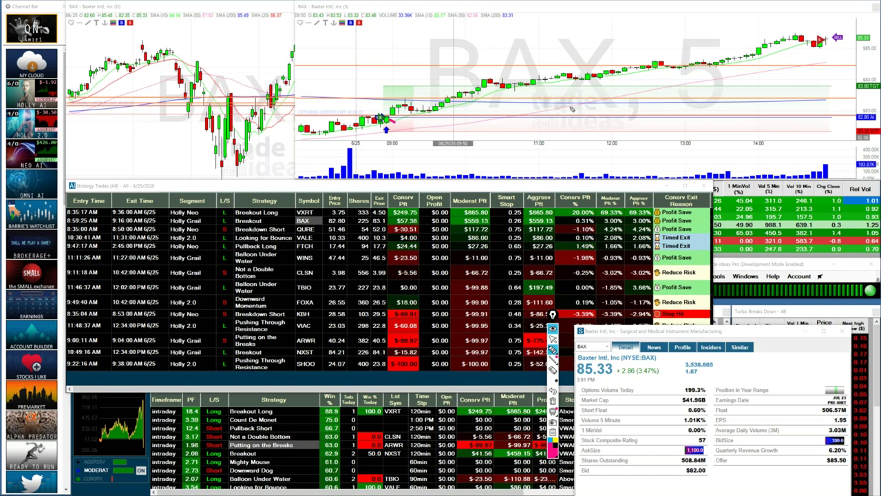
pyautogui.press('Escape')
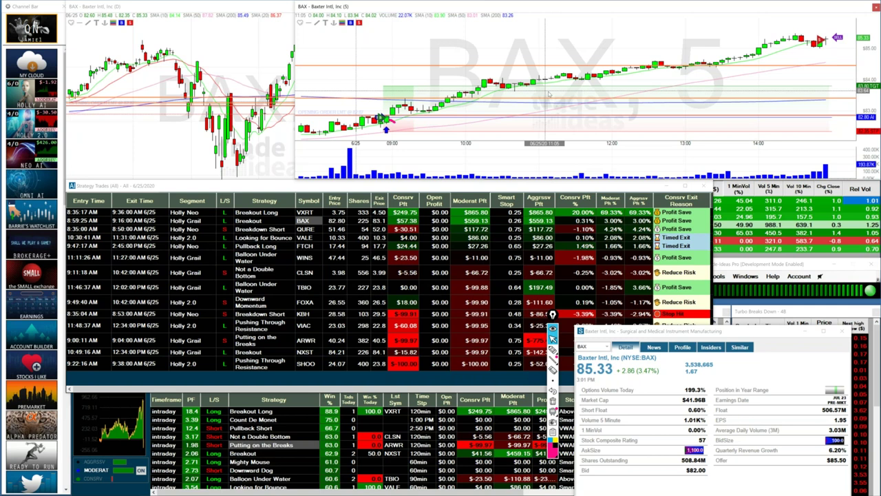
pyautogui.scroll(3, 548, 94)
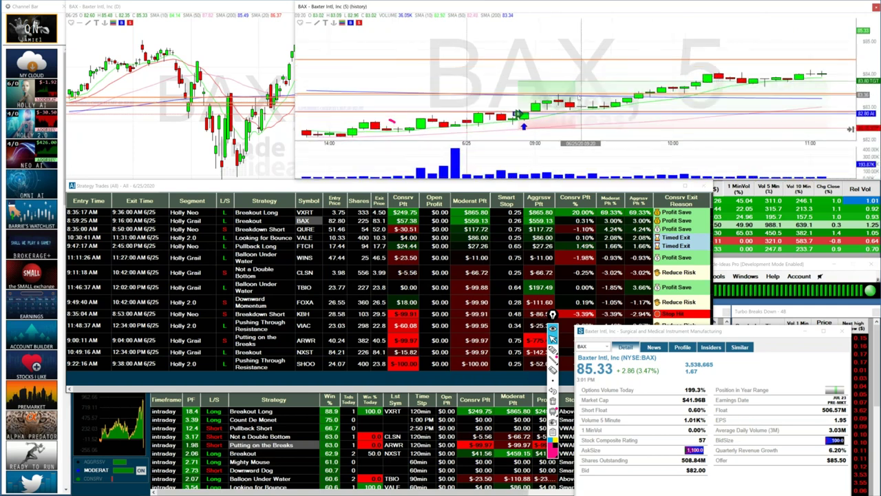
# - Zoom the BAX five-minute chart into the 6/25 09:00–10:00 bars and circle TBIO in the table
pyautogui.scroll(2, 580, 99)
pyautogui.scroll(-3, 578, 97)
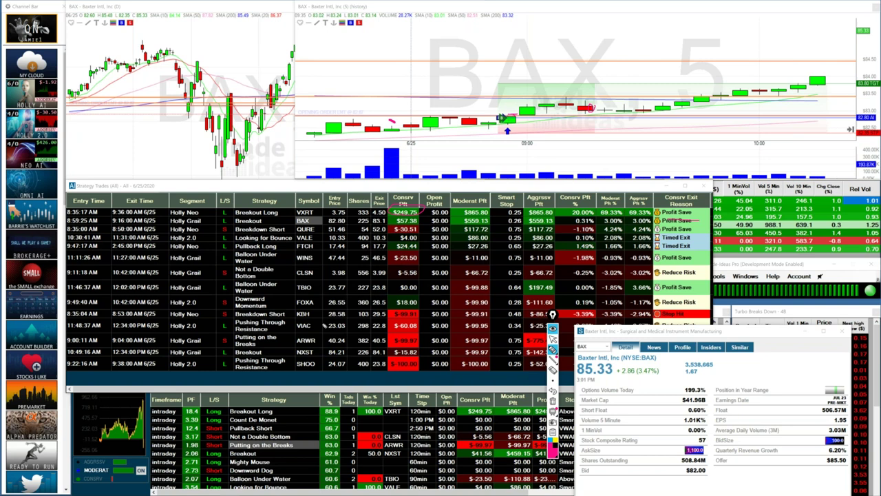
pyautogui.moveTo(313, 282); pyautogui.dragTo(309, 285)
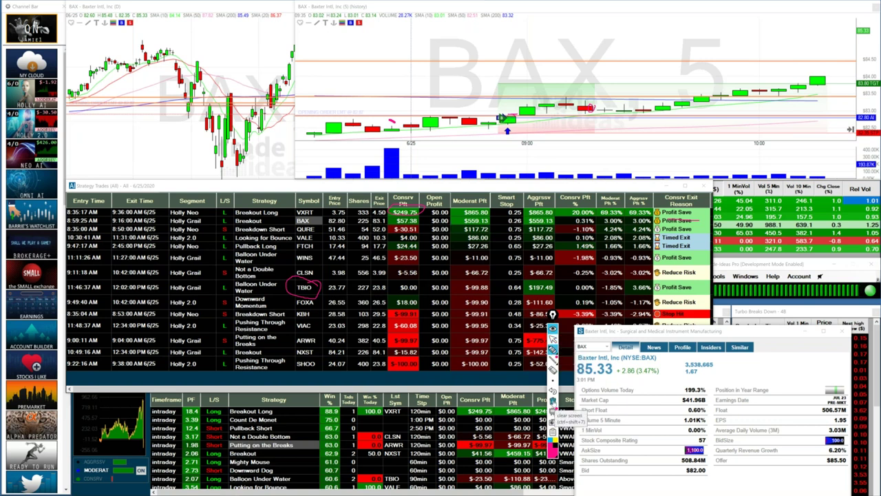
# - Erase the old marks and circle the Consrv Pft, Moderat Pft and Aggrssv Pft headers
pyautogui.click(553, 402)
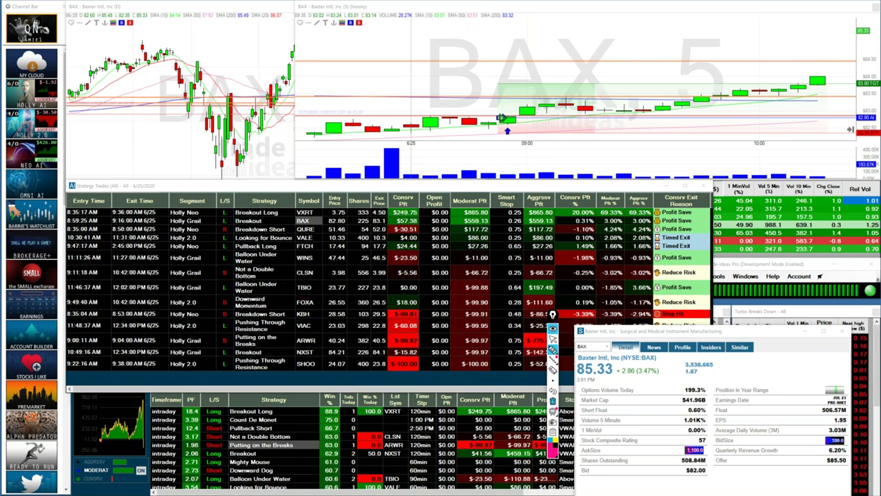
pyautogui.moveTo(414, 193)
pyautogui.mouseDown()
pyautogui.moveTo(421, 210)
pyautogui.moveTo(490, 200)
pyautogui.moveTo(490, 219)
pyautogui.moveTo(544, 186)
pyautogui.moveTo(550, 191)
pyautogui.mouseUp()
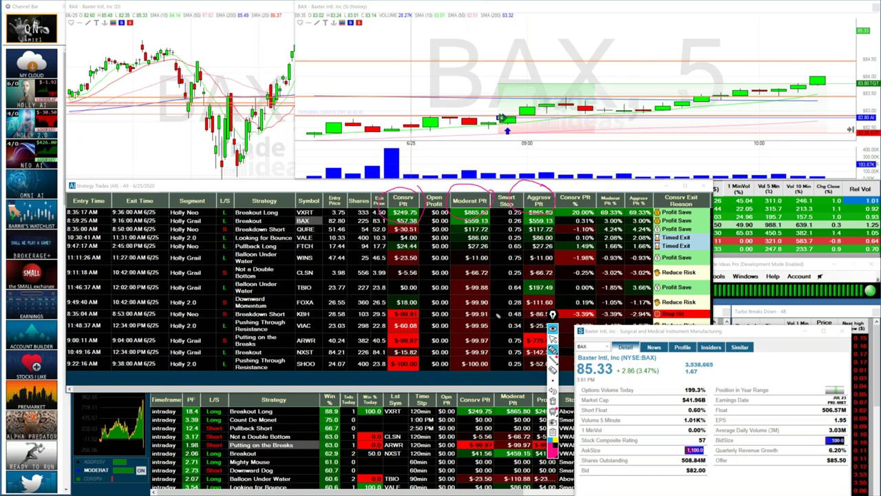
# - Mark KBH's Moderat Pft cell, then load the KBH trade into the linked charts
pyautogui.moveTo(499, 315); pyautogui.dragTo(451, 314)
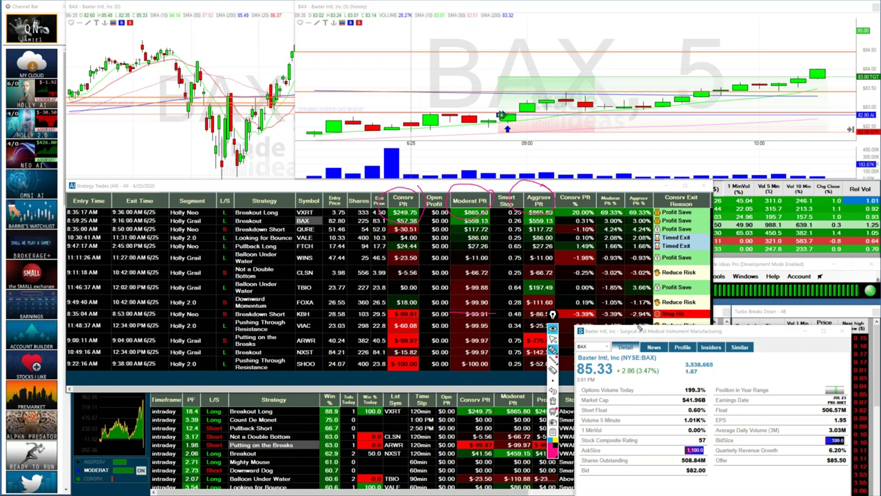
pyautogui.click(308, 314)
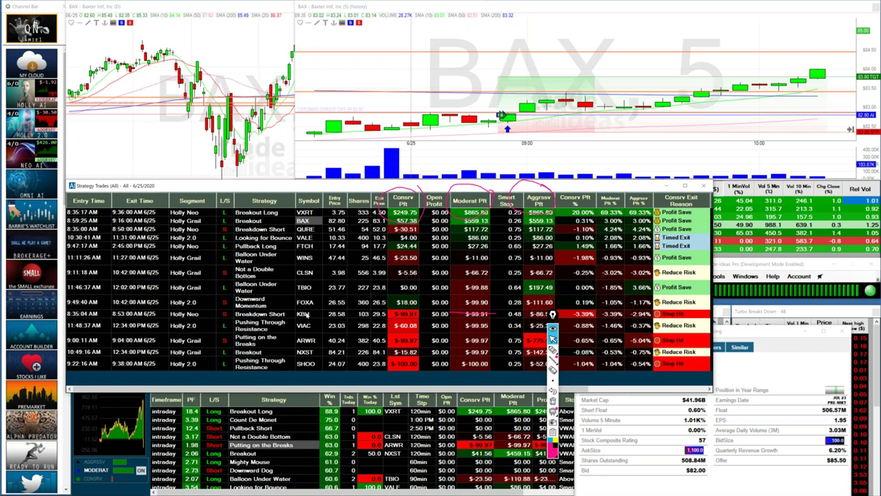
pyautogui.click(305, 314)
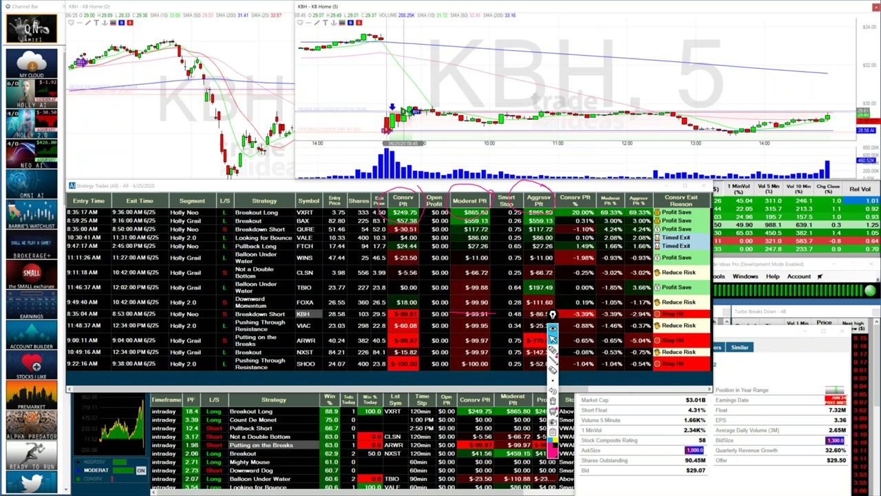
# - Erase the pink circles around the three profit headers with Epic Pen's ctrl+shift+c shortcut
pyautogui.scroll(1, 413, 113)
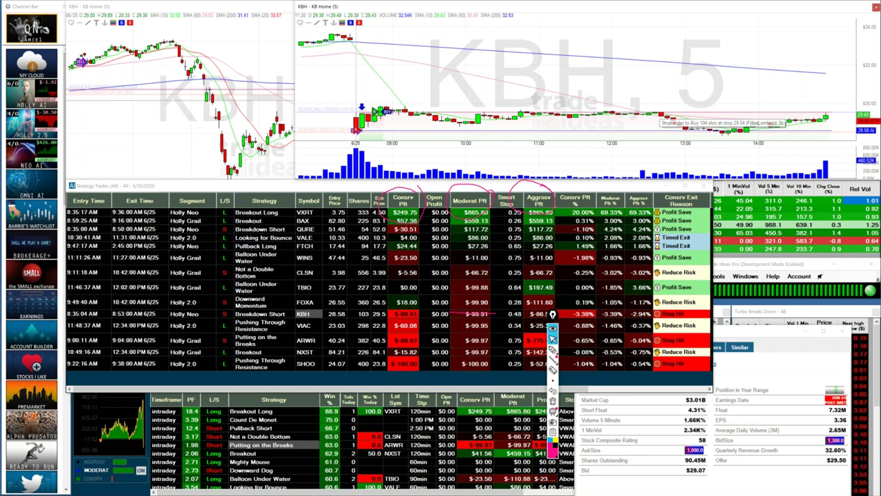
pyautogui.hotkey('ctrl', 'shift', 'c')
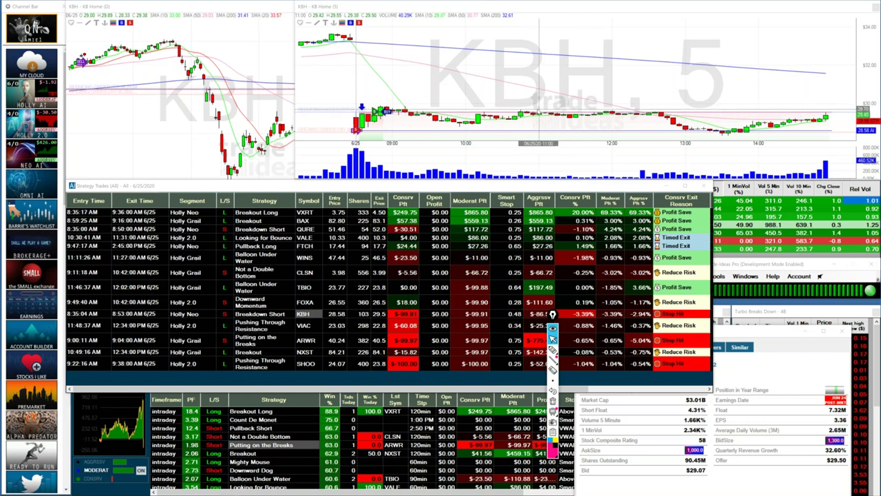
# - Open the KBH chart's options menu and dismiss it without choosing anything
pyautogui.rightClick(538, 110)
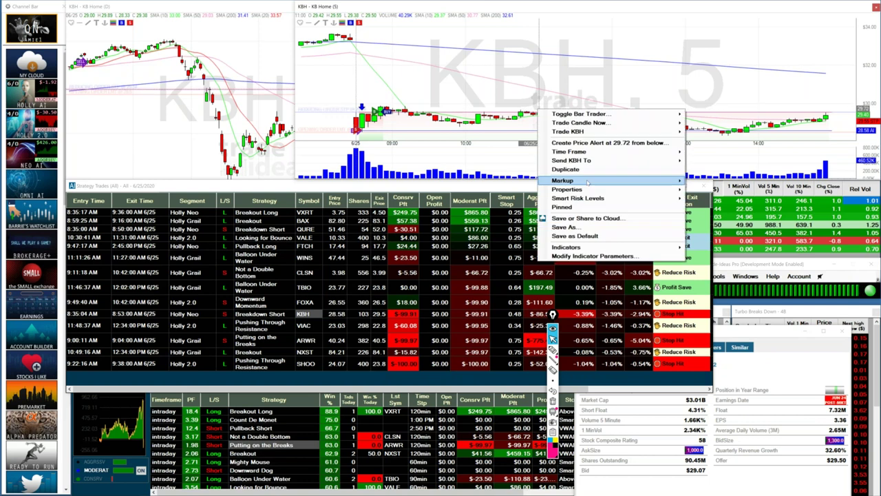
pyautogui.click(595, 118)
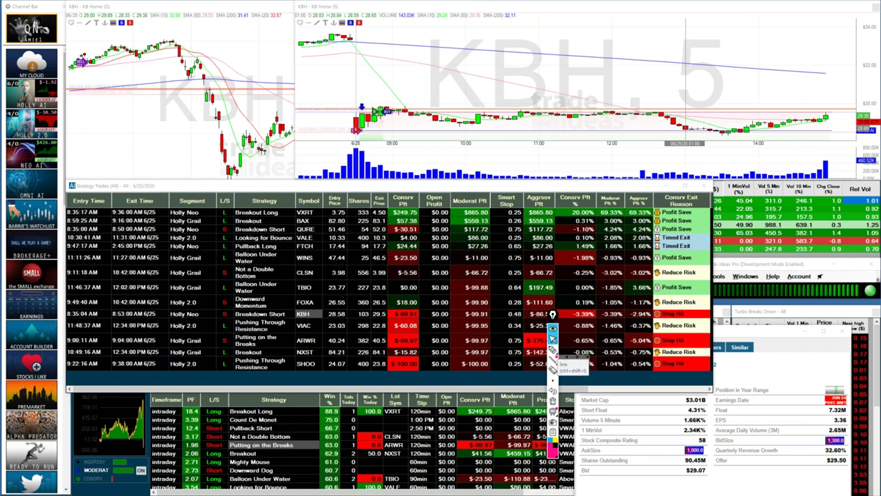
# - Try Epic Pen's Line tool and dismiss the 'Available in Epic Pen PRO' notice
pyautogui.click(552, 358)
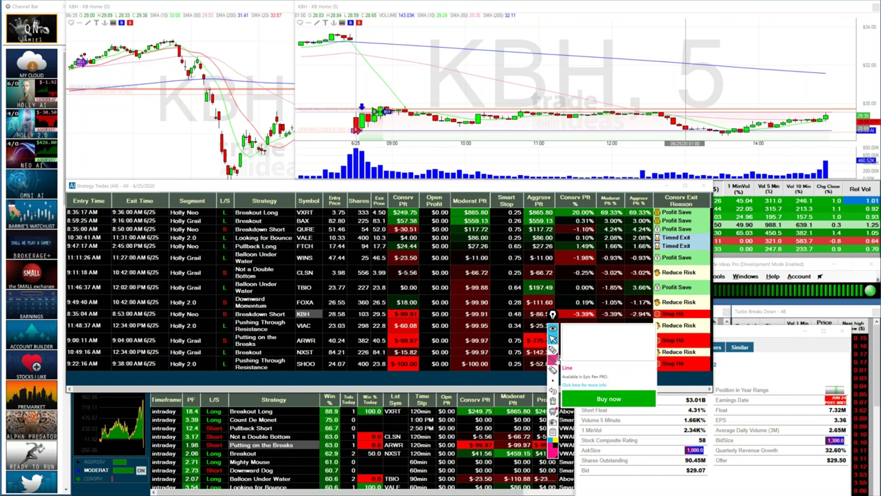
pyautogui.click(750, 389)
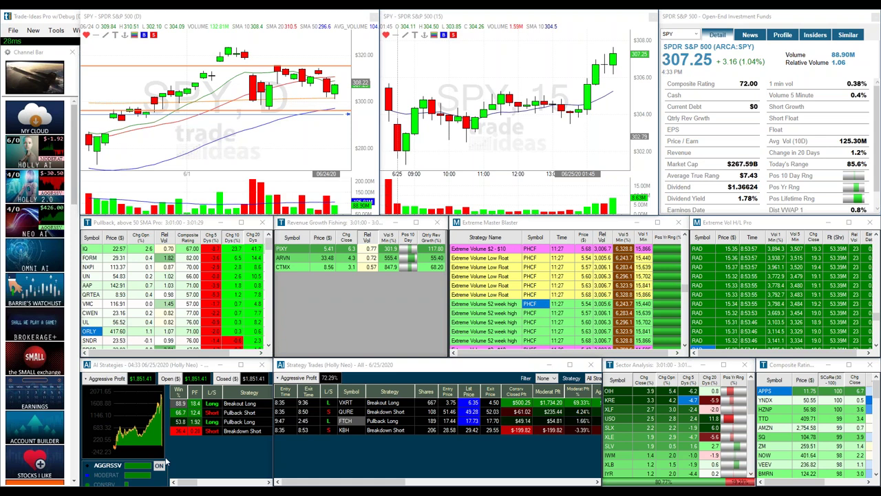
pyautogui.hotkey('alt', 'Tab')
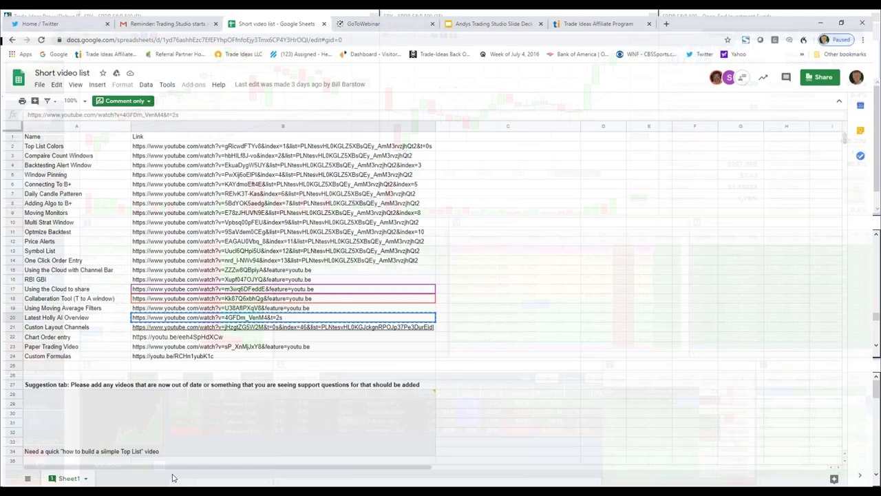
pyautogui.click(469, 16)
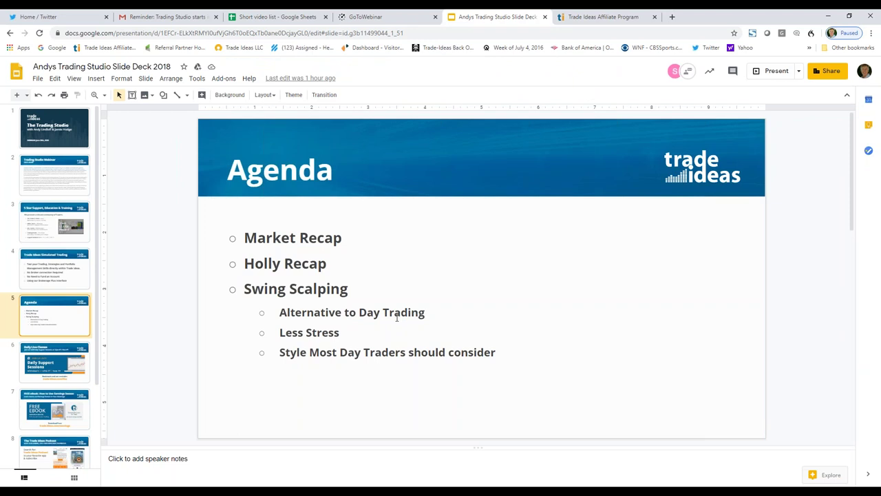
pyautogui.click(826, 17)
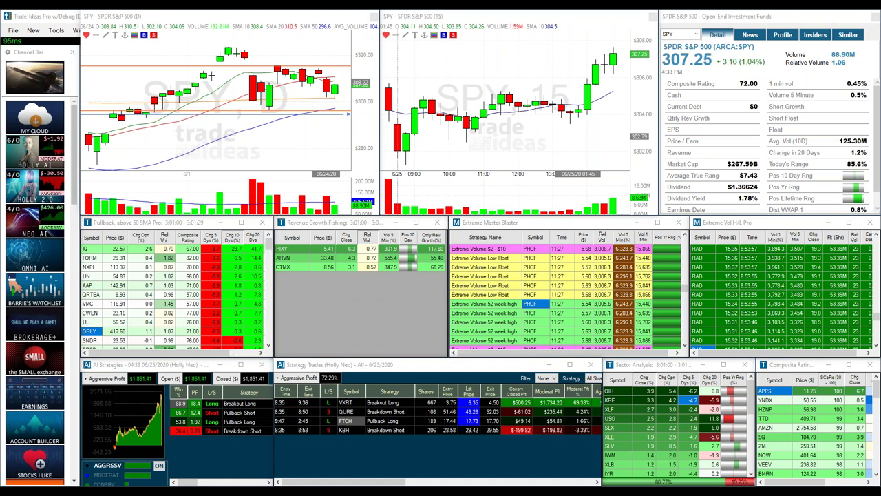
# - Drag the 'Trade with the Pros' Word document over the left of the trading workspace
pyautogui.moveTo(874, 111); pyautogui.dragTo(346, 53)
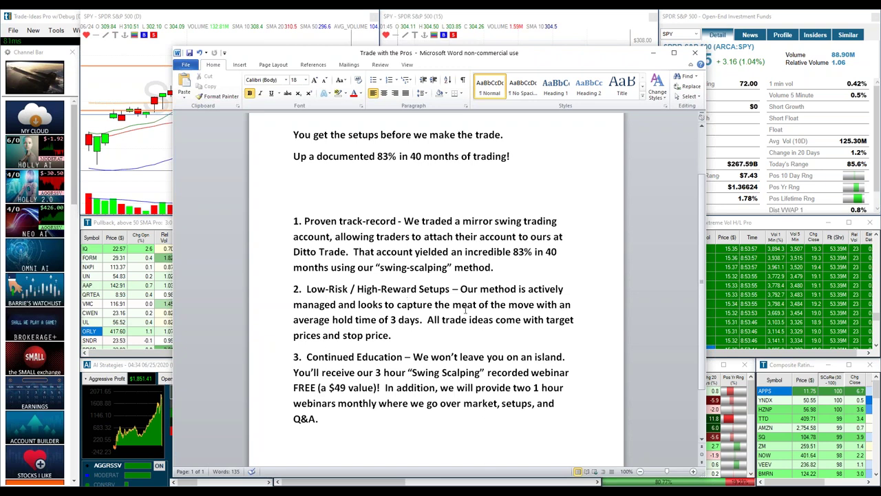
# - Underline 'capture the meat of the' with Epic Pen, then switch from Word to the trading workspace
pyautogui.hotkey('ctrl', '2')
pyautogui.moveTo(398, 310); pyautogui.dragTo(508, 310)
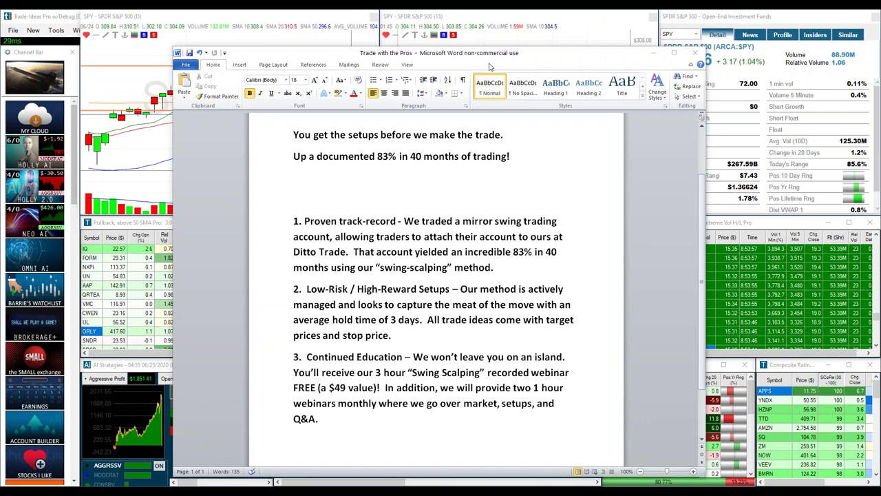
pyautogui.hotkey('alt', 'Tab')
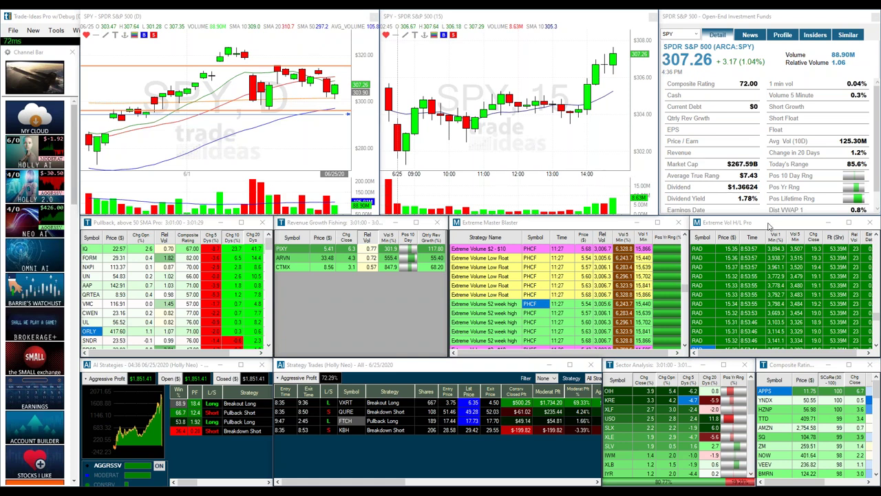
# - Move the Extreme Vol H/L Pro window left over the Extreme Master Blaster table
pyautogui.moveTo(769, 226)
pyautogui.mouseDown()
pyautogui.moveTo(613, 218)
pyautogui.moveTo(773, 222)
pyautogui.mouseUp()
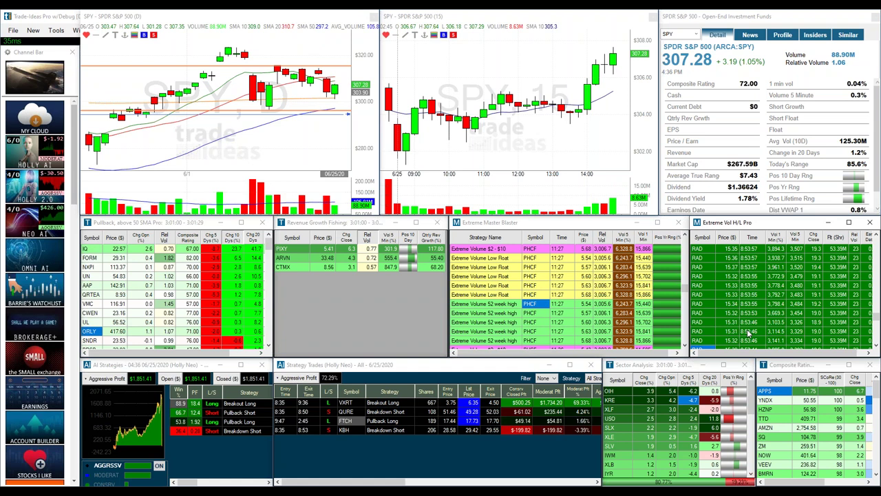
pyautogui.moveTo(754, 223); pyautogui.dragTo(496, 205)
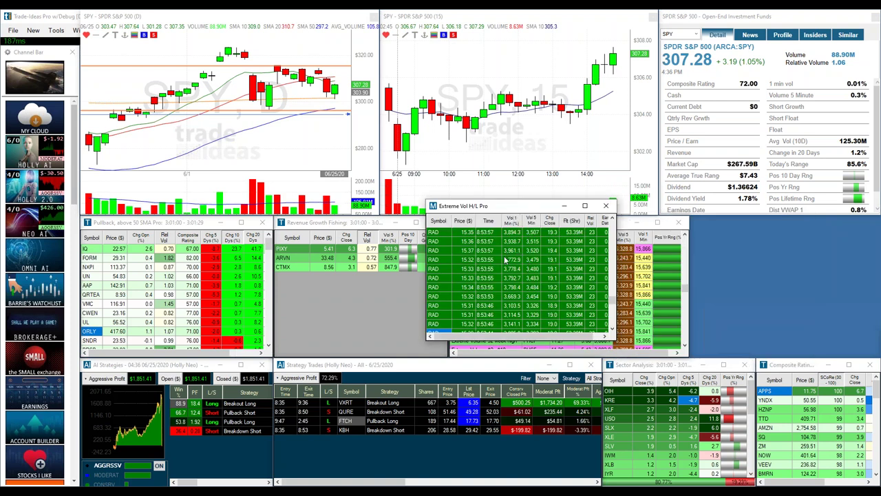
# - Open an alert window for the Extreme Vol strategy via Strategies > Extreme Vol
pyautogui.rightClick(505, 260)
pyautogui.moveTo(529, 277)
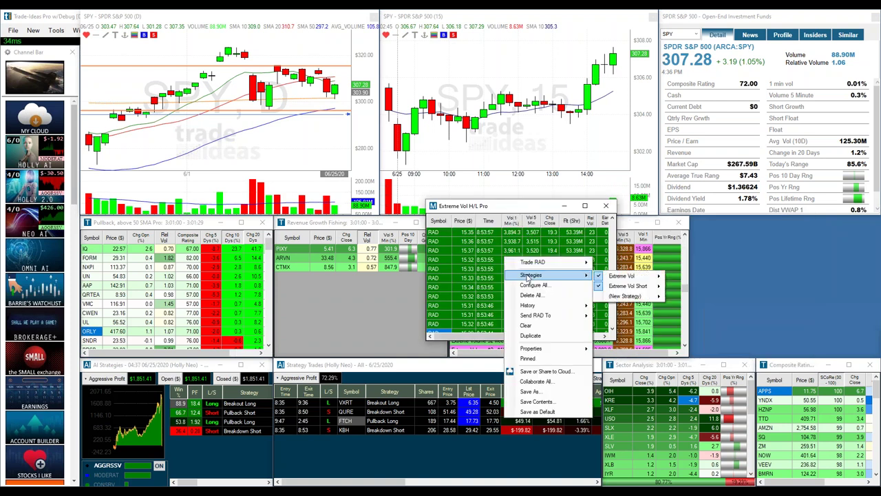
pyautogui.moveTo(609, 277)
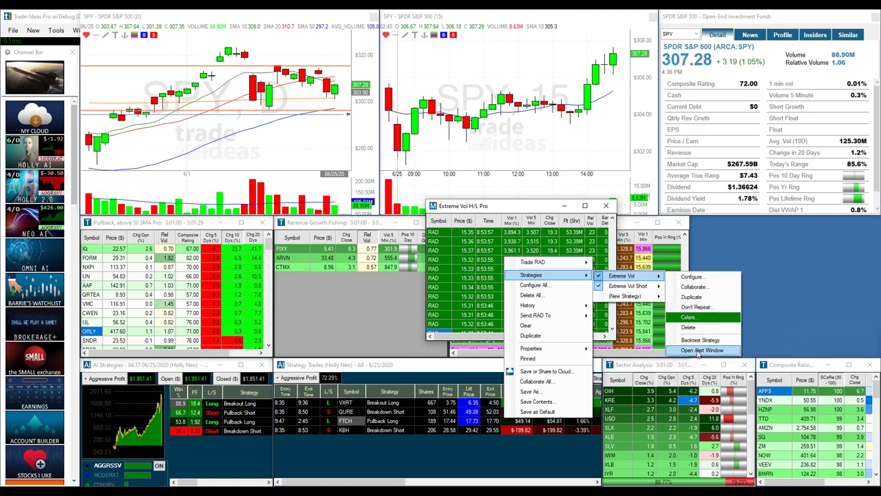
pyautogui.click(701, 350)
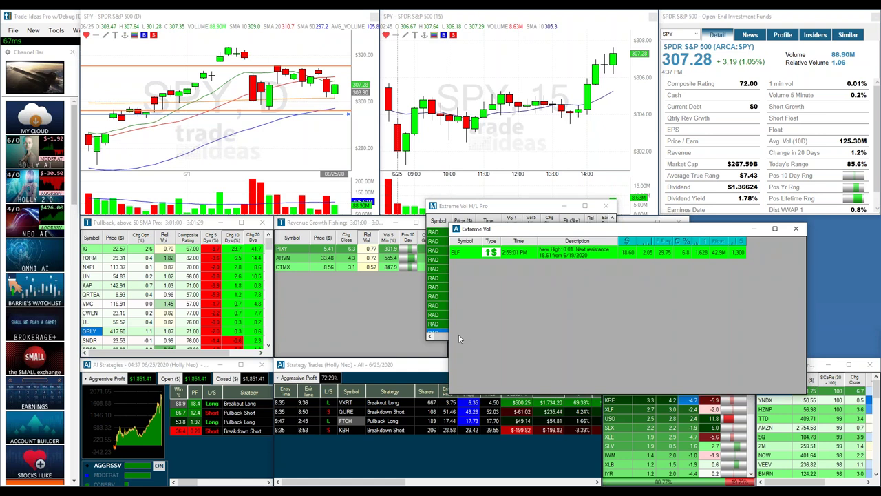
# - Show the Extreme Vol alert window's column headers as text labels
pyautogui.rightClick(513, 300)
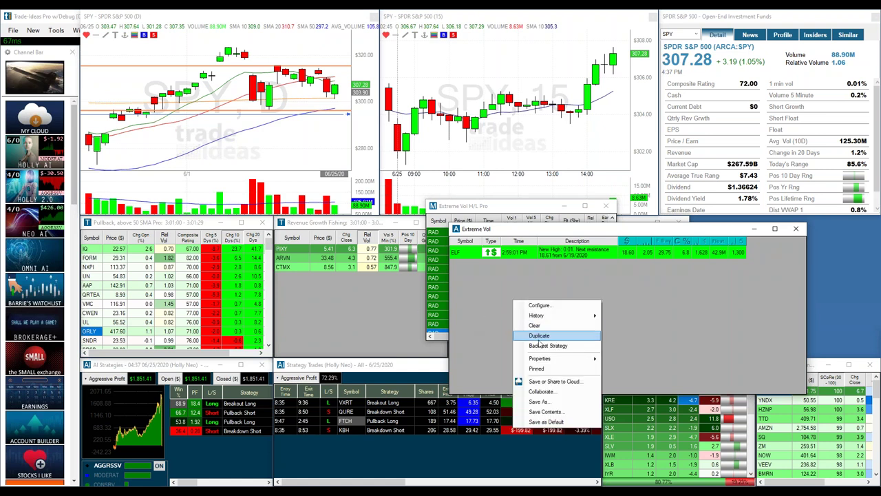
pyautogui.moveTo(571, 359)
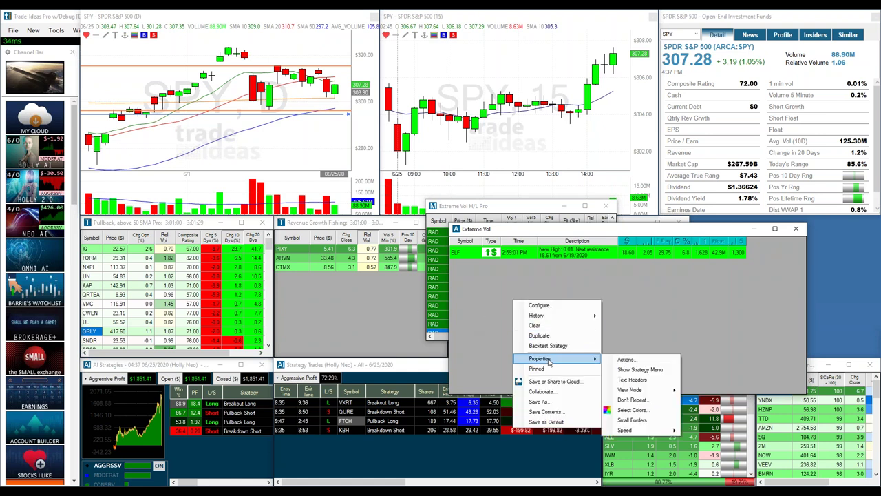
pyautogui.click(632, 379)
# - Narrow the Extreme Vol alert window and rearrange it beside the Extreme Vol H/L Pro window
pyautogui.moveTo(806, 265); pyautogui.dragTo(756, 264)
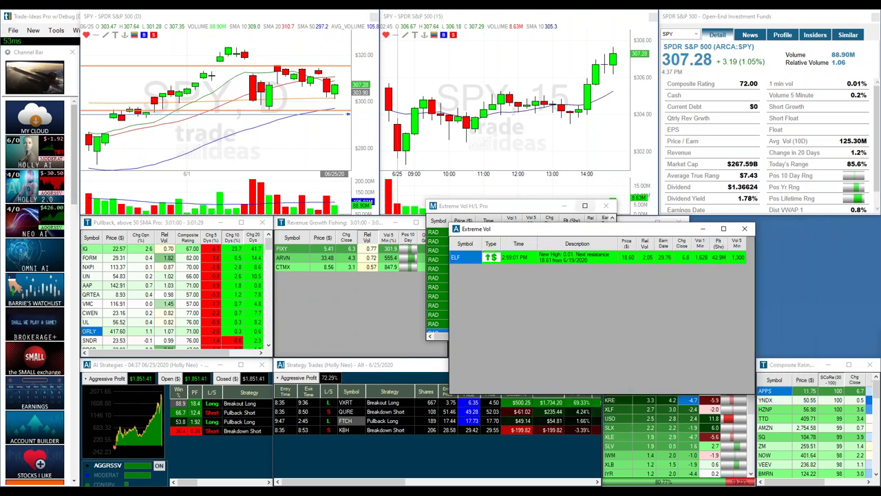
pyautogui.moveTo(513, 209); pyautogui.dragTo(774, 225)
pyautogui.moveTo(580, 232); pyautogui.dragTo(456, 252)
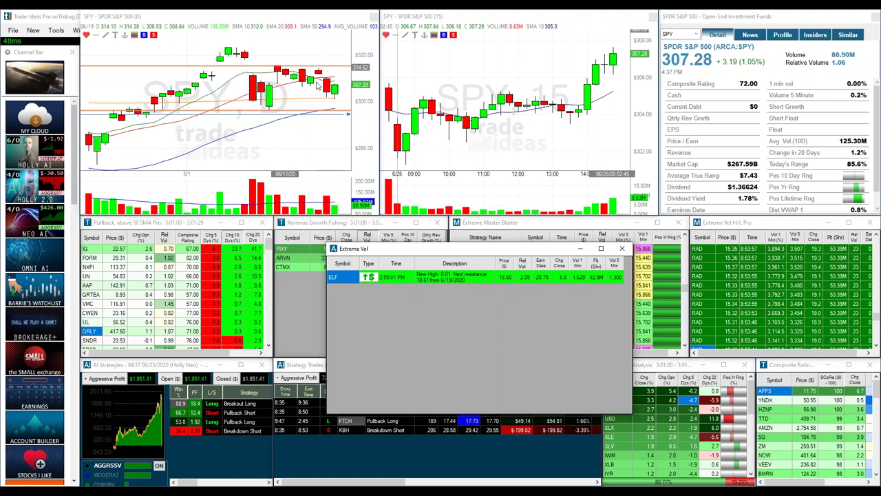
pyautogui.moveTo(326, 90)
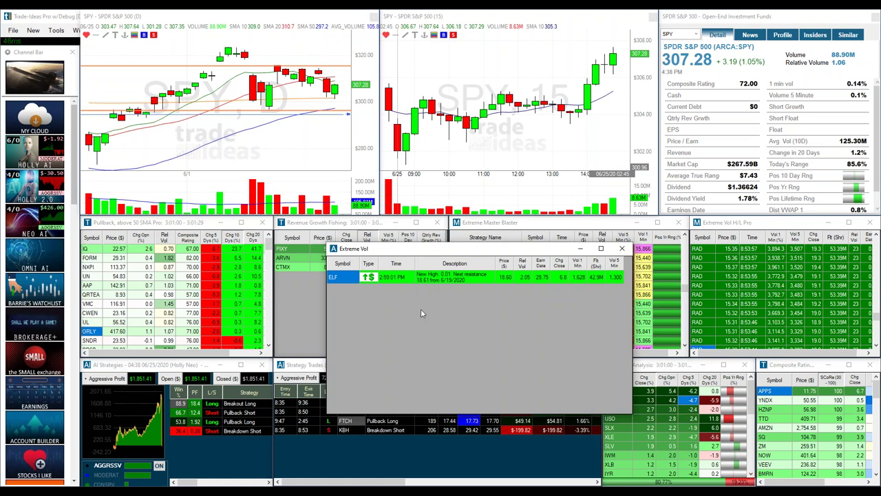
# - Open Select History Range for the Extreme Vol alerts and set the start date to 6/22/2020
pyautogui.rightClick(422, 313)
pyautogui.moveTo(464, 327)
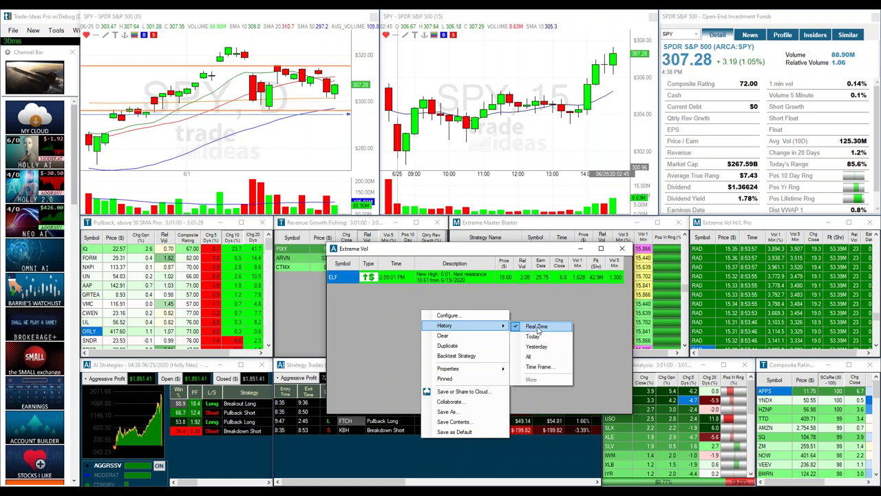
pyautogui.click(539, 368)
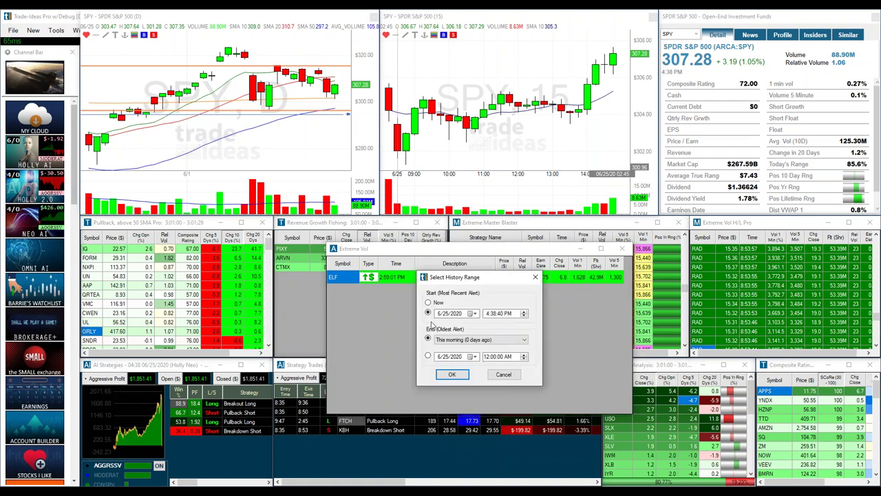
pyautogui.click(472, 315)
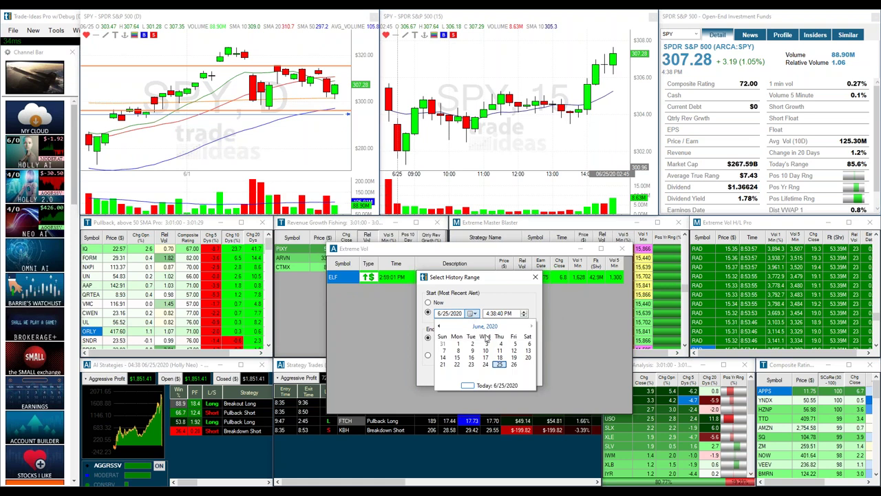
pyautogui.click(457, 365)
pyautogui.press('Tab')
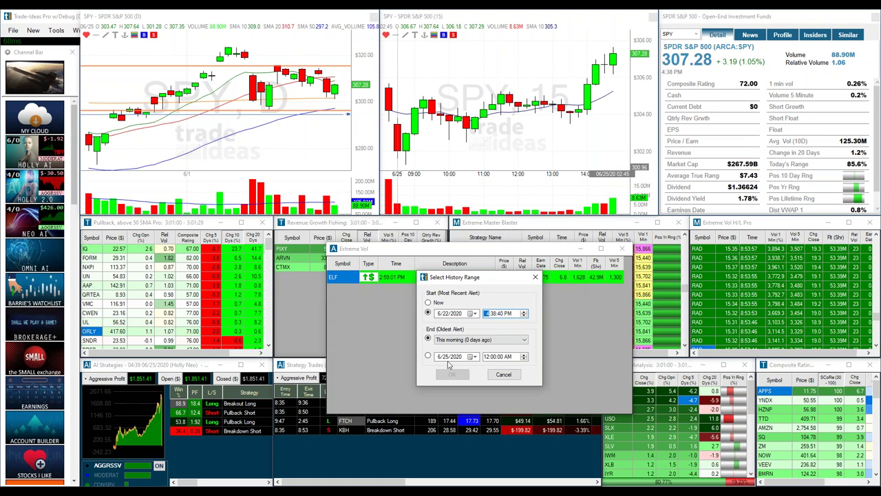
# - Set the end date to 6/22/2020 with time 8:00:00 AM and apply the range
pyautogui.click(428, 356)
pyautogui.click(470, 357)
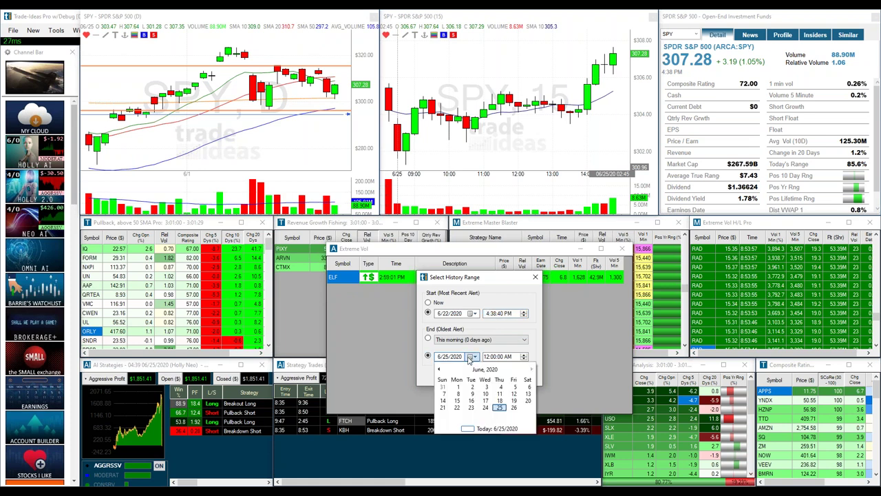
pyautogui.click(458, 408)
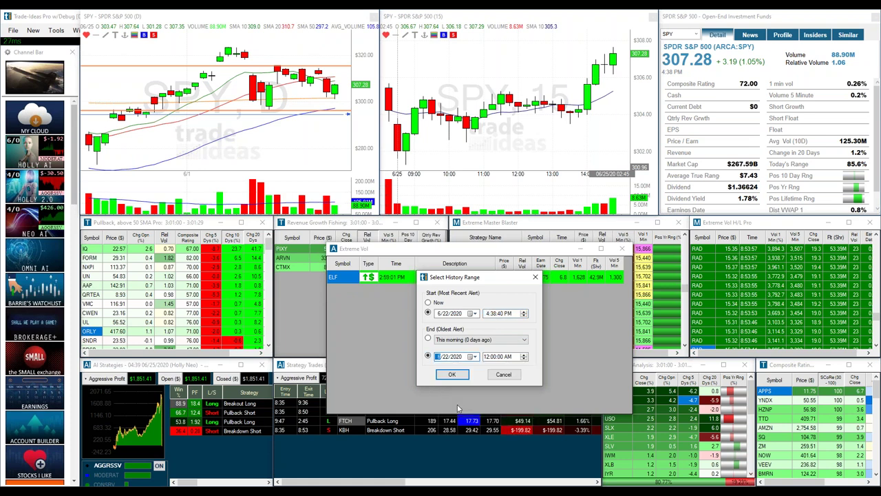
pyautogui.click(488, 357)
pyautogui.write('8')
pyautogui.click(452, 376)
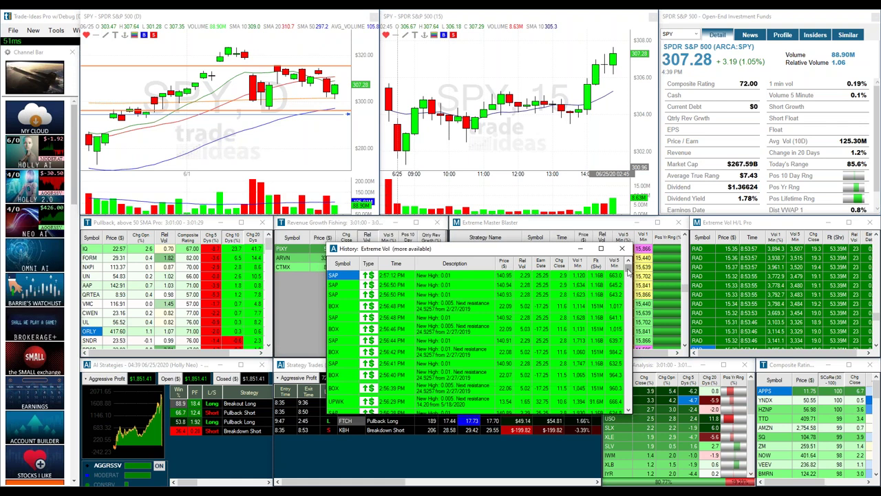
pyautogui.click(268, 148)
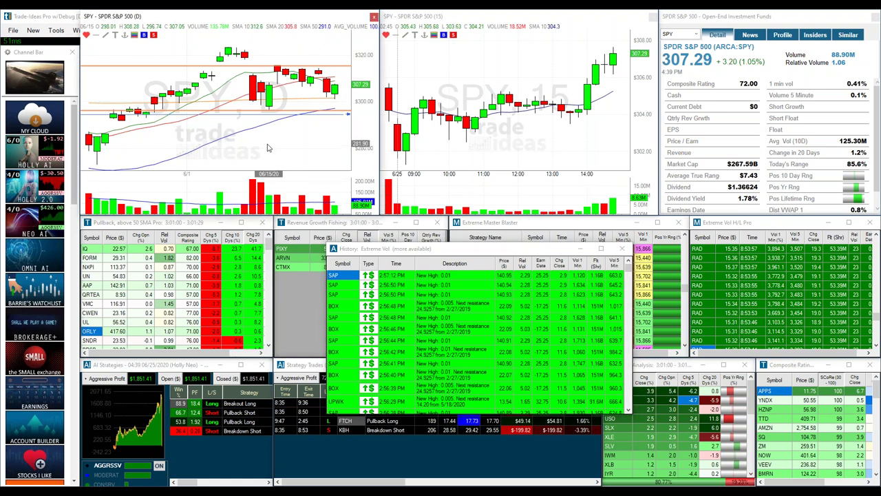
pyautogui.scroll(-4, 268, 148)
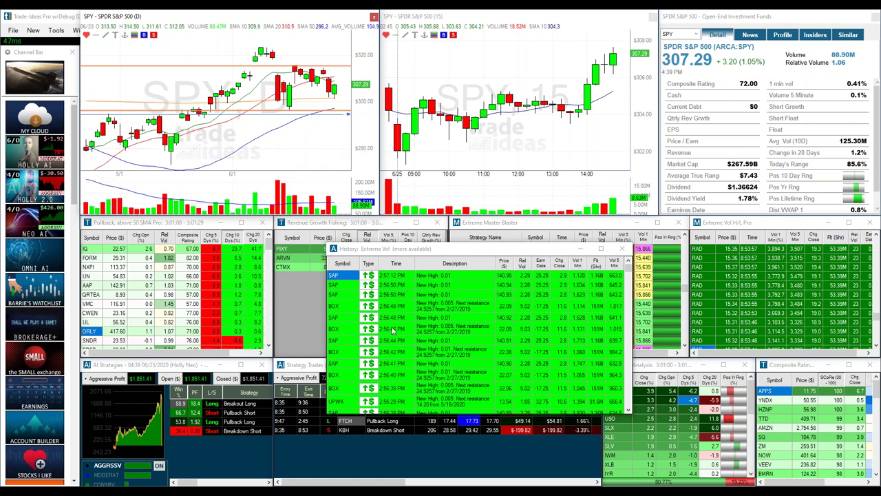
pyautogui.moveTo(629, 272); pyautogui.dragTo(628, 396)
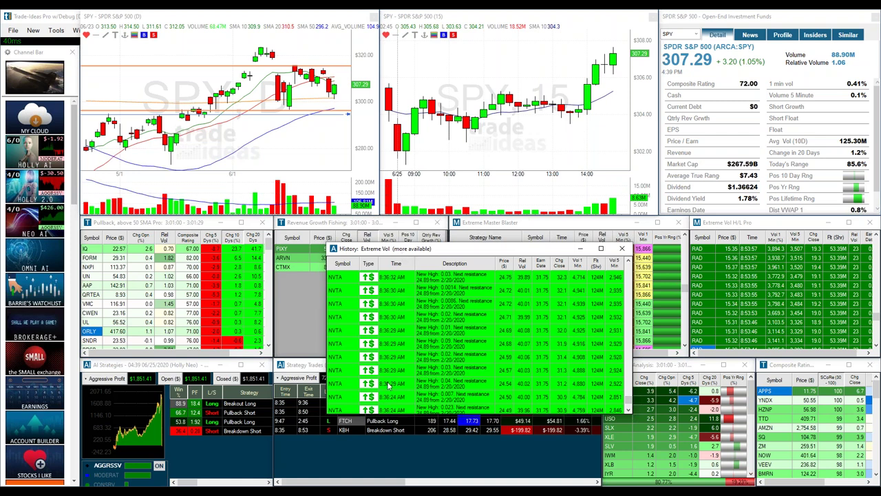
pyautogui.click(628, 405)
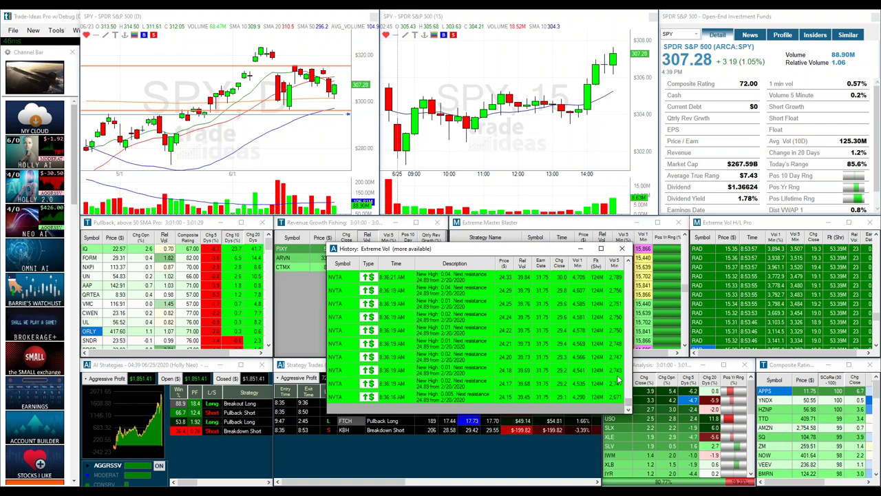
pyautogui.scroll(5, 375, 364)
pyautogui.scroll(3, 375, 363)
pyautogui.scroll(3, 376, 360)
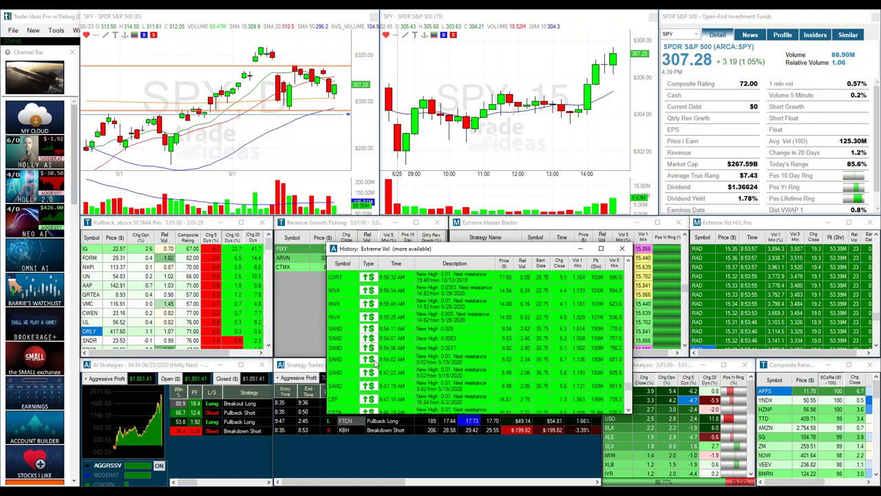
pyautogui.scroll(3, 376, 363)
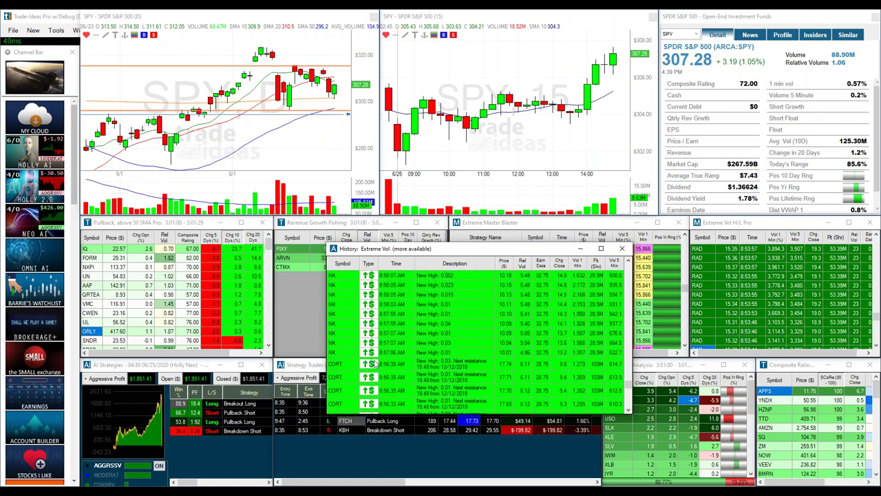
pyautogui.scroll(2, 374, 364)
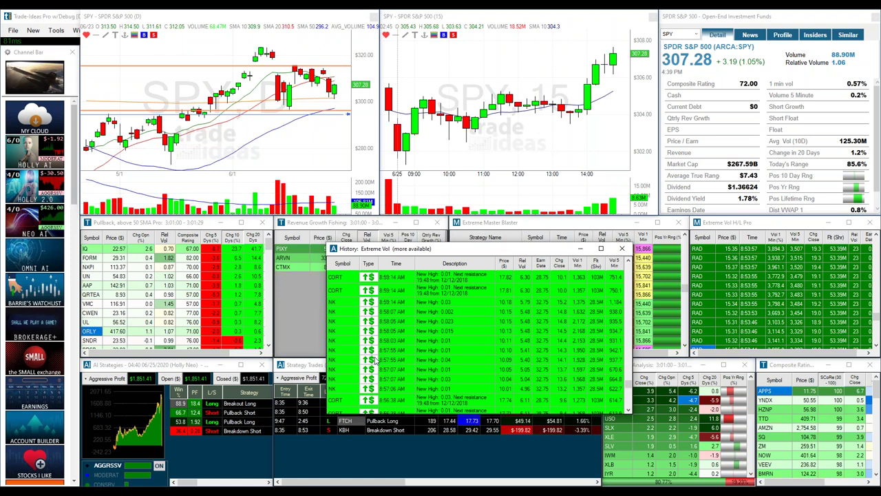
pyautogui.scroll(-2, 375, 360)
pyautogui.scroll(-1, 375, 359)
pyautogui.scroll(3, 375, 360)
pyautogui.scroll(-1, 374, 359)
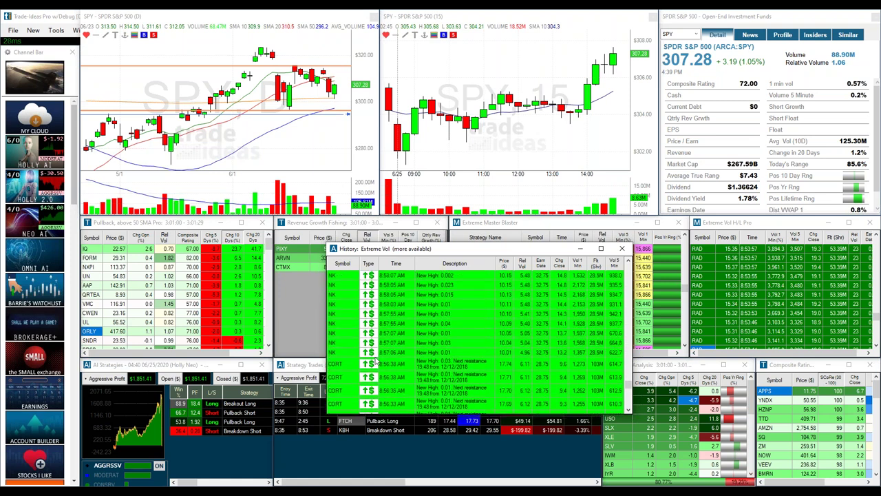
# - Load NK from its 8:57:06 AM history alert and mark the 1,357 volume in red ink
pyautogui.click(338, 352)
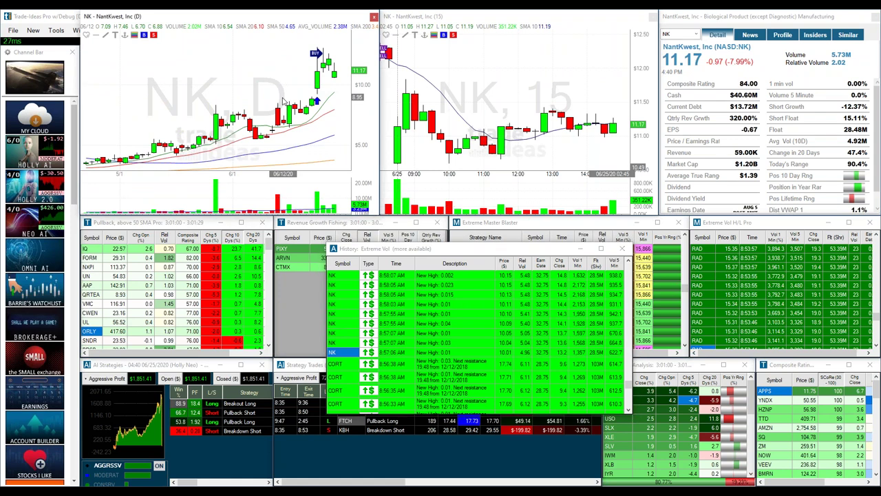
pyautogui.scroll(-1, 285, 102)
pyautogui.scroll(-2, 284, 102)
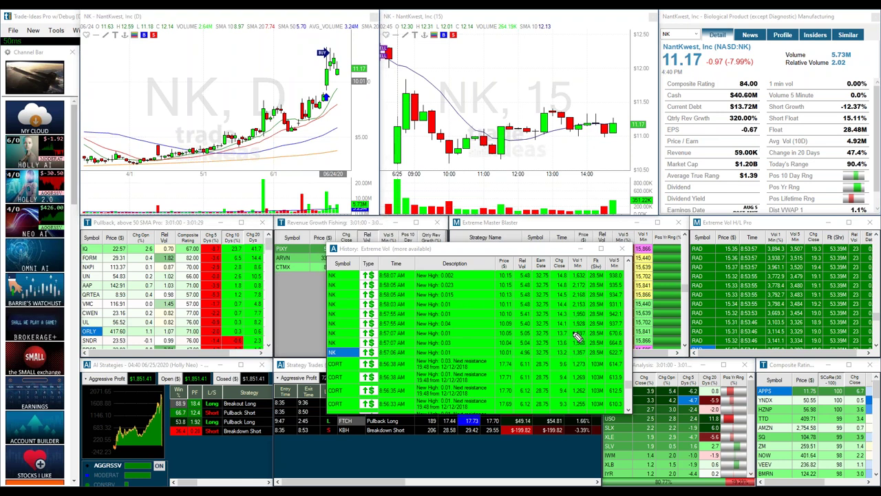
pyautogui.moveTo(582, 348)
pyautogui.mouseDown()
pyautogui.moveTo(572, 352)
pyautogui.moveTo(577, 362)
pyautogui.moveTo(603, 365)
pyautogui.mouseUp()
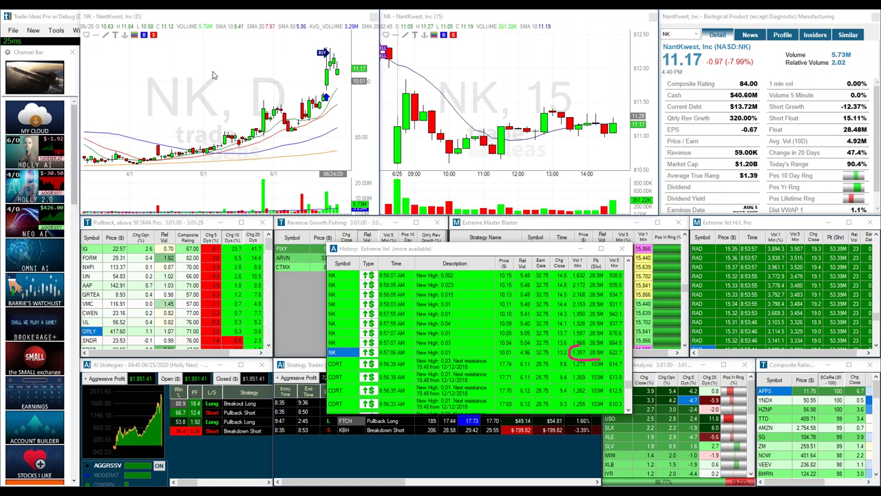
# - Zoom NK's daily chart out and back in to review the 06/22 candle
pyautogui.scroll(-3, 204, 76)
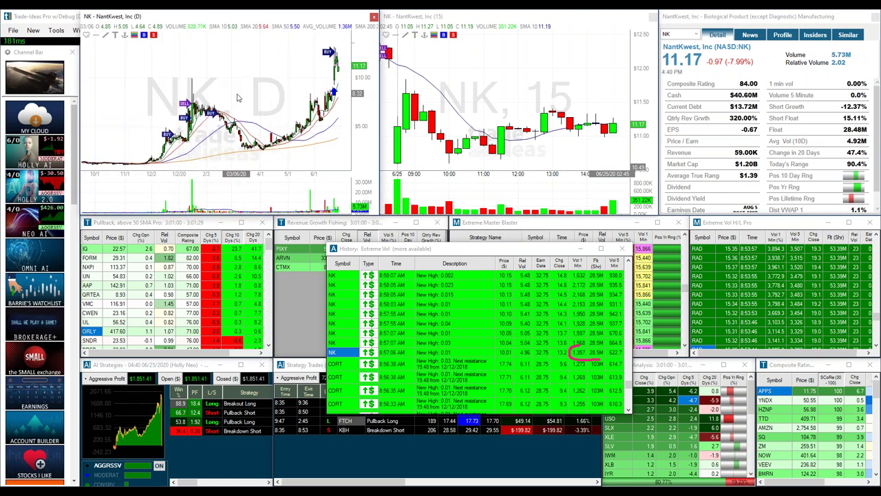
pyautogui.scroll(-3, 238, 98)
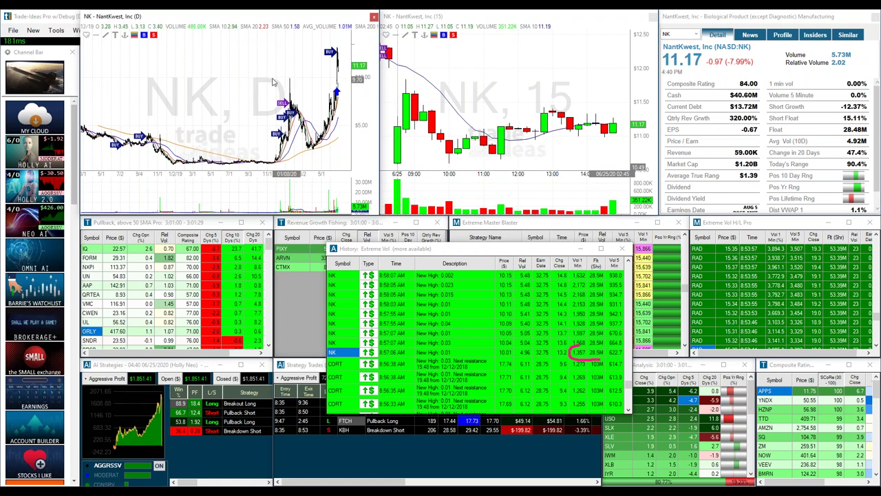
pyautogui.scroll(3, 259, 86)
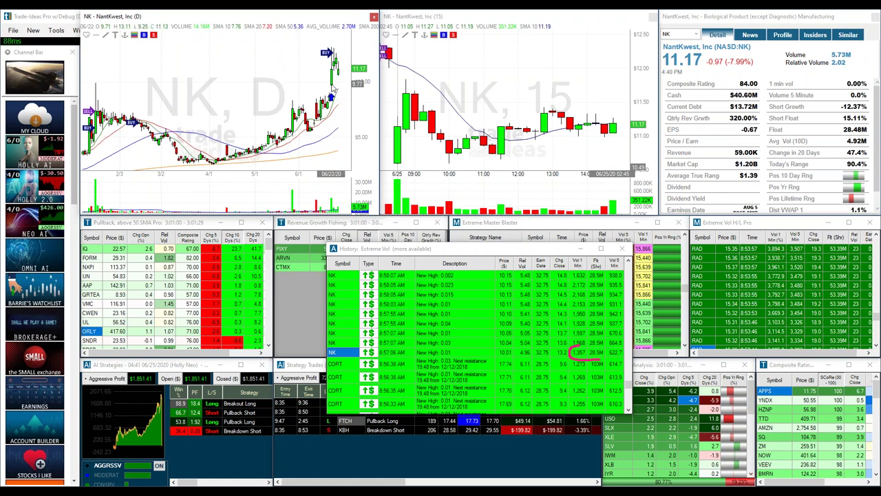
pyautogui.moveTo(333, 84)
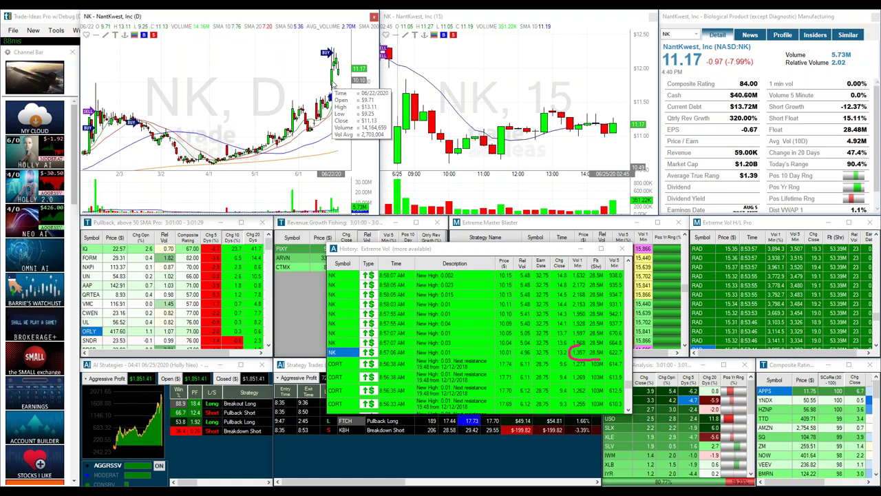
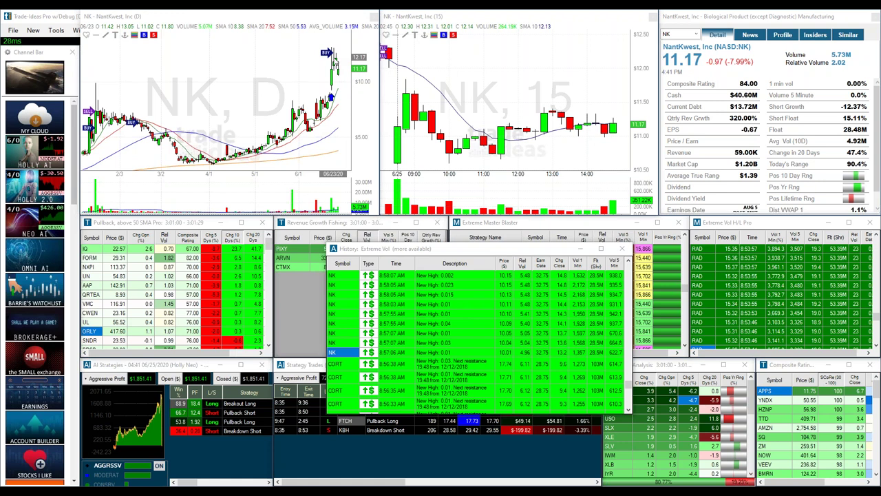
# - Load the CORT alert into the linked charts and company details
pyautogui.scroll(3, 444, 314)
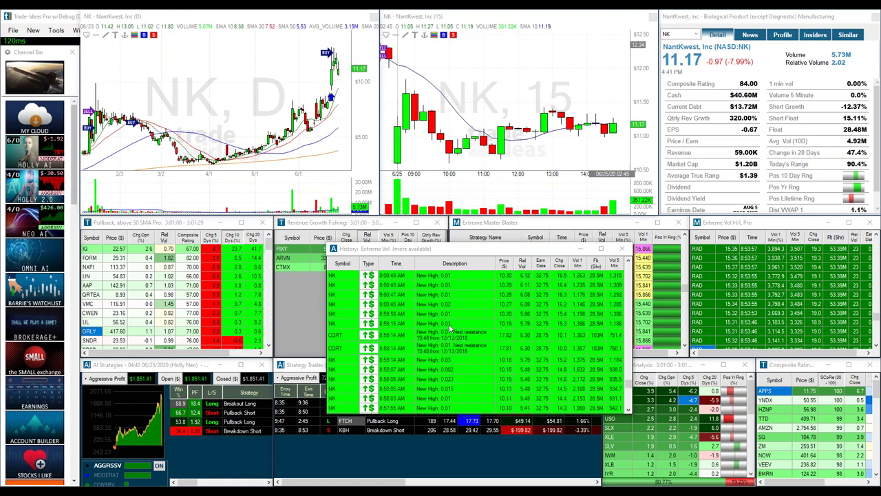
pyautogui.scroll(1, 451, 329)
pyautogui.click(342, 365)
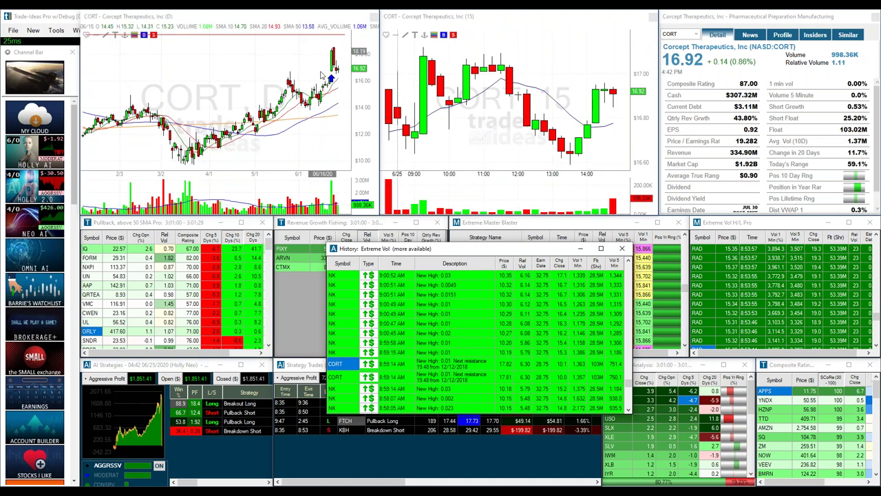
# - Zoom the CORT daily chart in and out to review its price history
pyautogui.click(281, 70)
pyautogui.scroll(2, 285, 71)
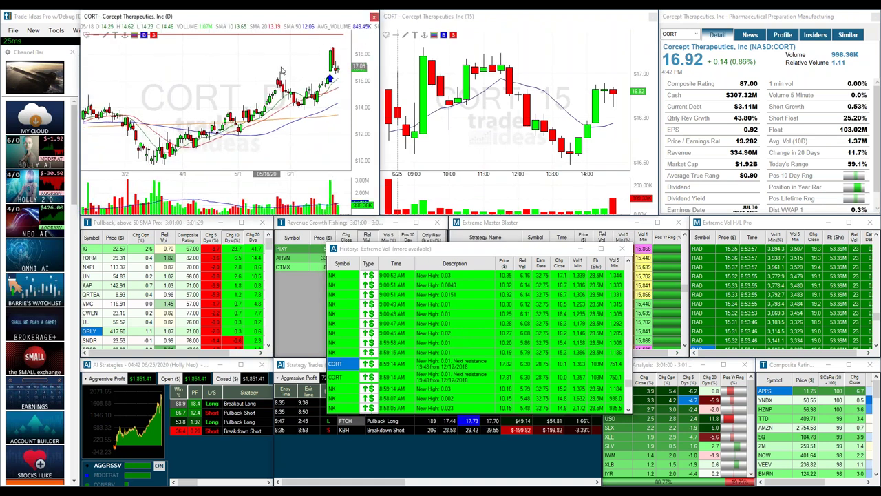
pyautogui.scroll(-4, 289, 72)
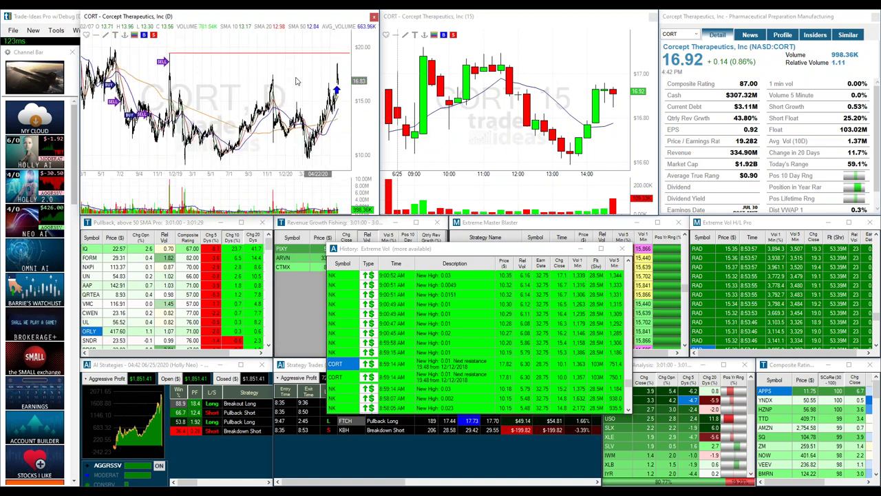
pyautogui.scroll(1, 296, 79)
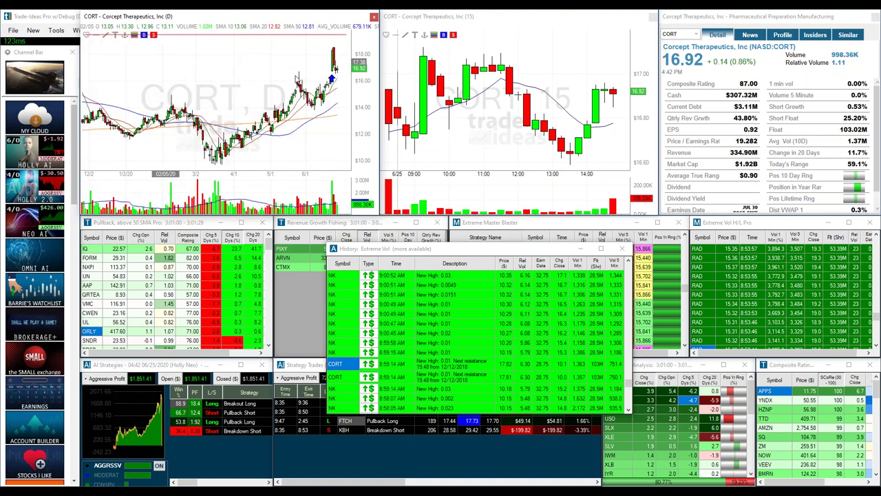
pyautogui.scroll(1, 296, 79)
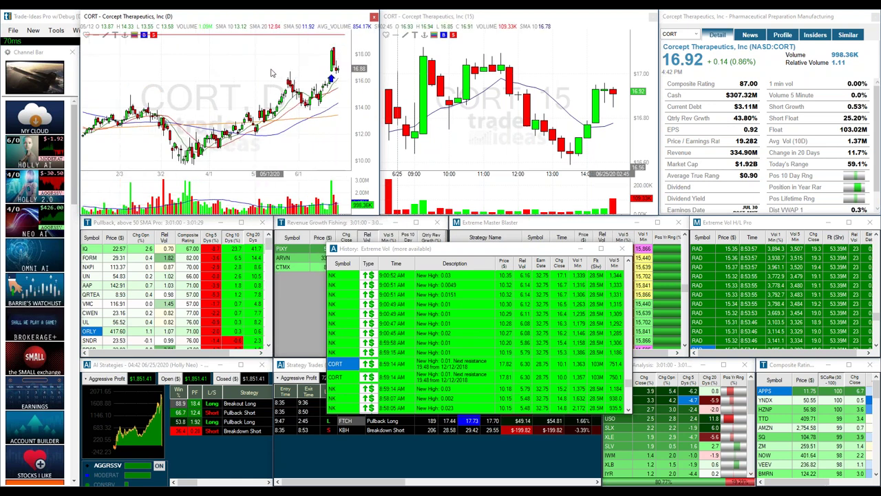
pyautogui.scroll(3, 272, 73)
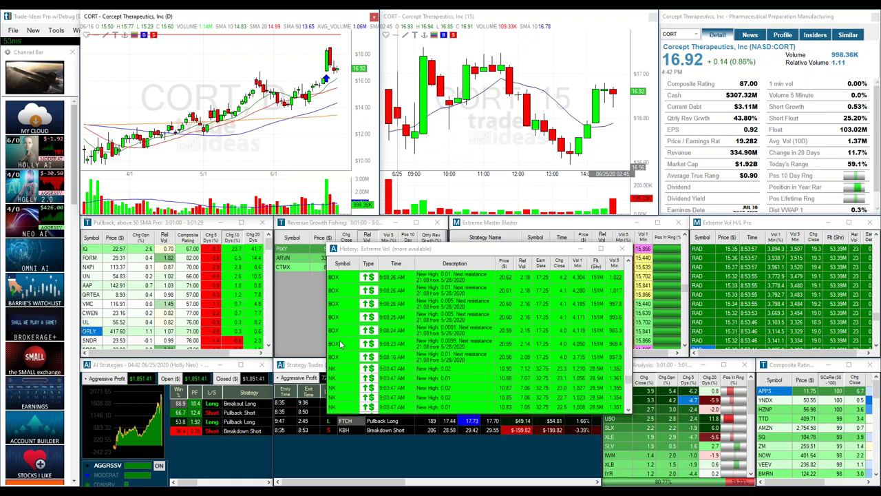
# - Show BOX on the linked daily and 15-minute charts, then pick the NVTA alert
pyautogui.click(336, 344)
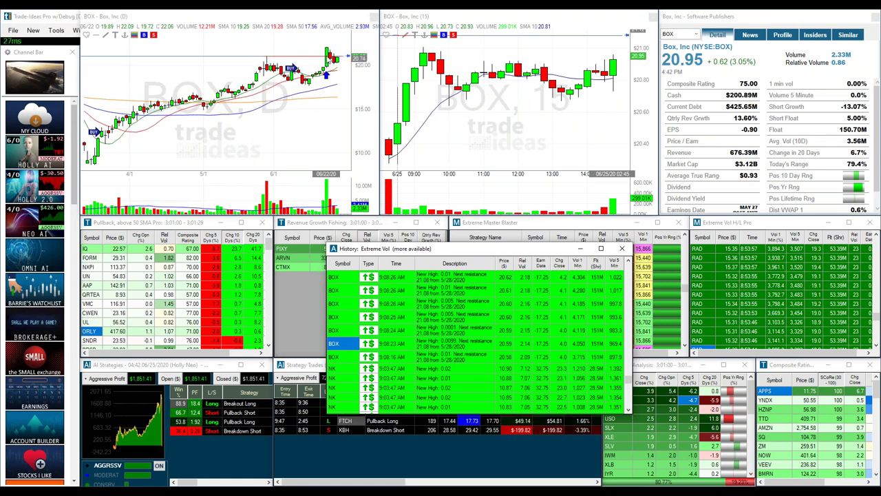
pyautogui.moveTo(328, 64)
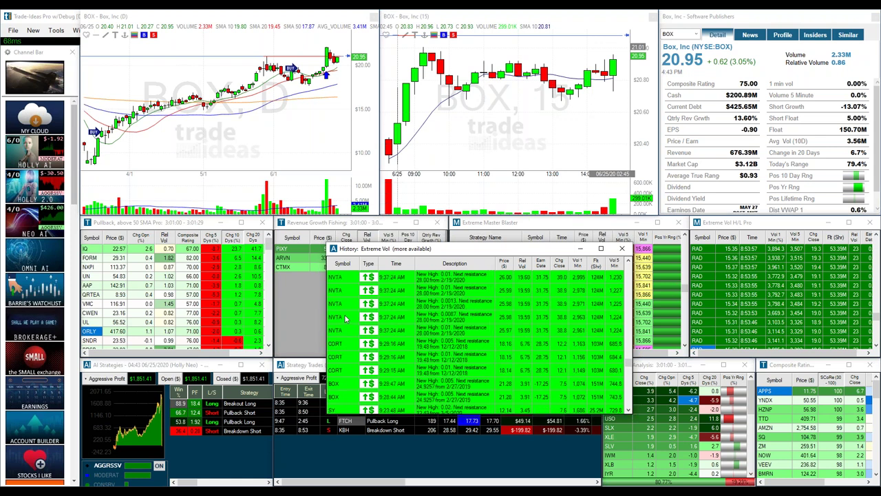
pyautogui.click(346, 318)
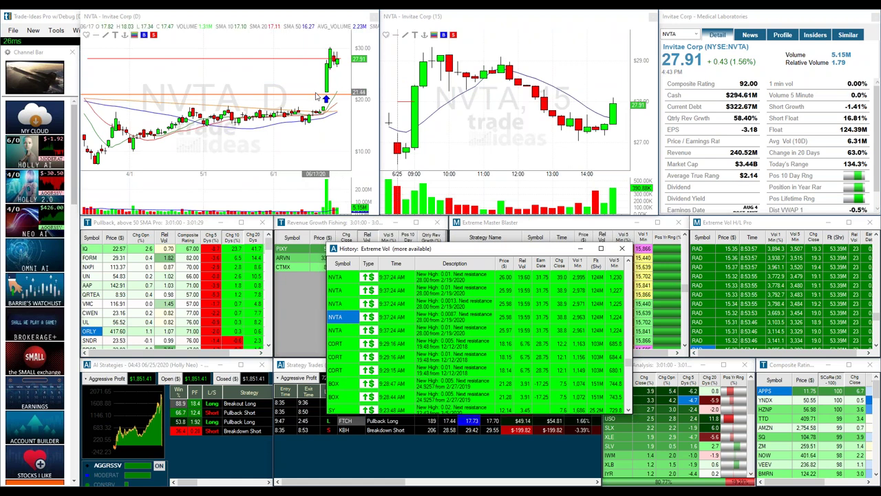
# - Zoom the NVTA daily chart out so it reaches back to February
pyautogui.click(247, 87)
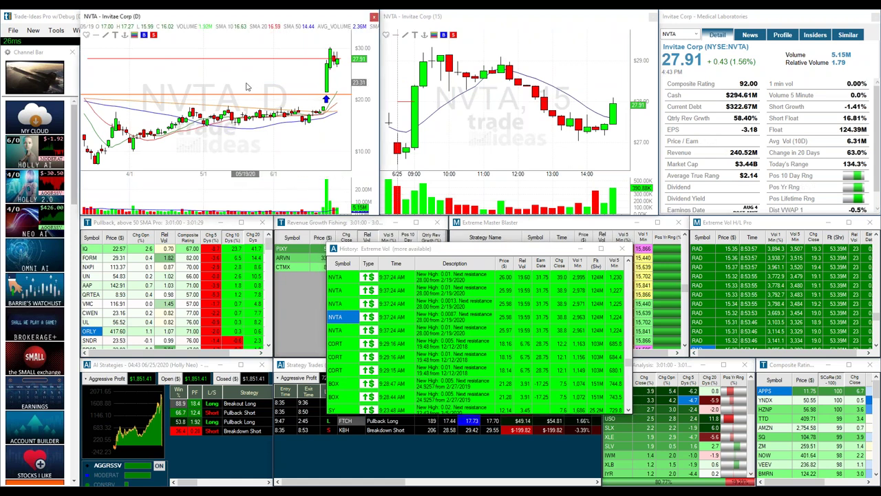
pyautogui.scroll(-2, 248, 87)
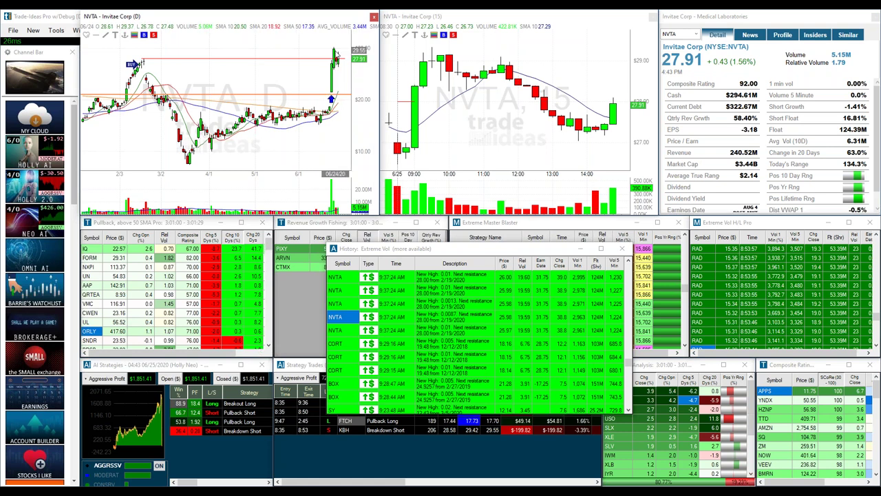
pyautogui.moveTo(331, 93)
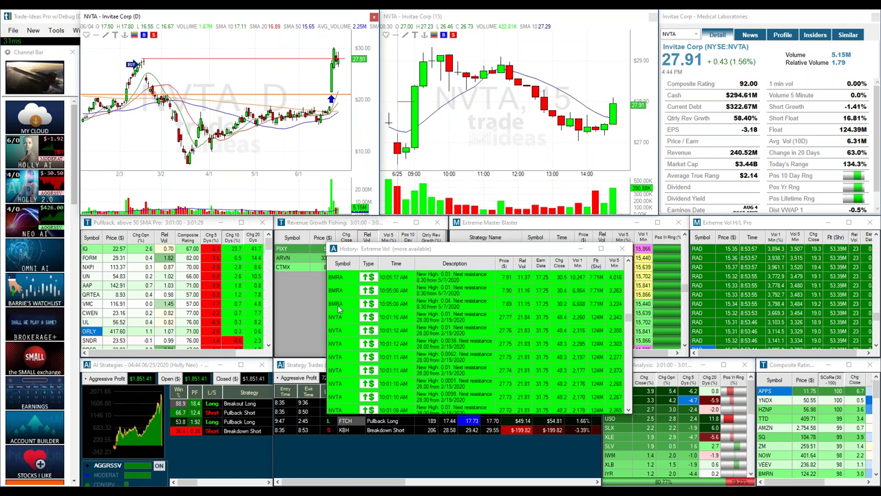
# - Load BMRA into the linked charts, zoom its daily chart out and back in, then pick WKHS
pyautogui.click(337, 308)
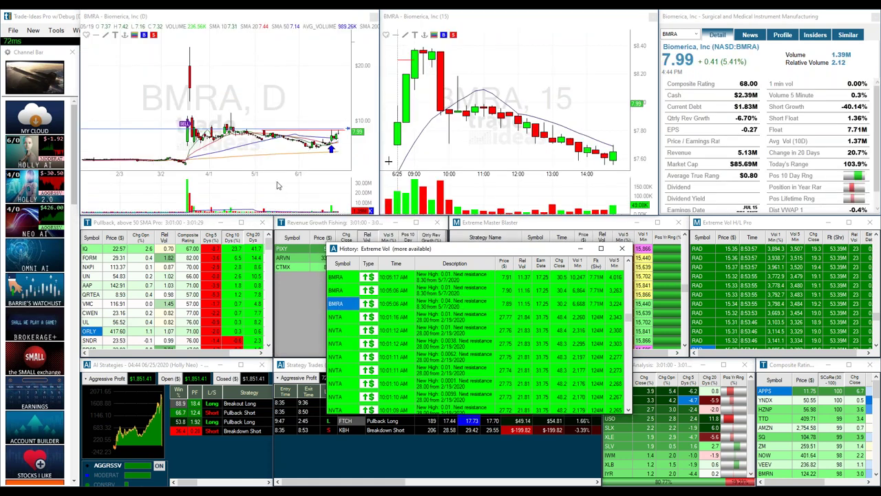
pyautogui.click(272, 128)
pyautogui.scroll(-3, 282, 114)
pyautogui.scroll(5, 282, 114)
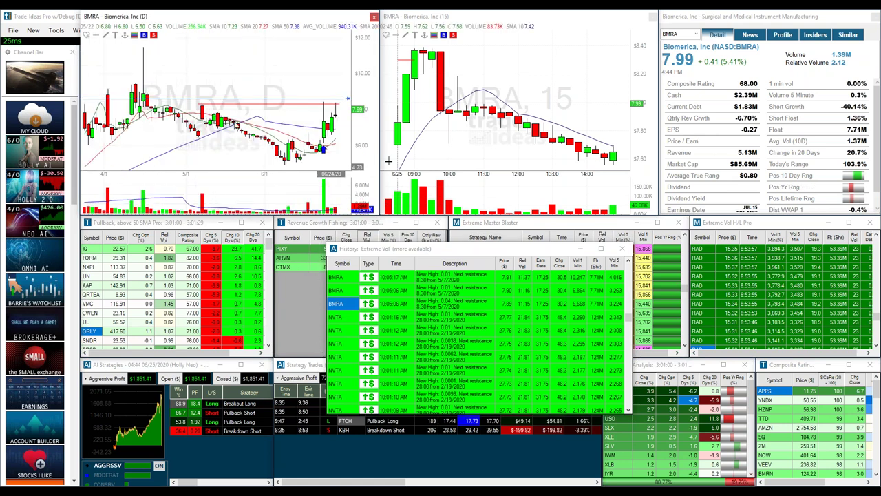
pyautogui.scroll(-1, 205, 98)
pyautogui.scroll(-2, 205, 98)
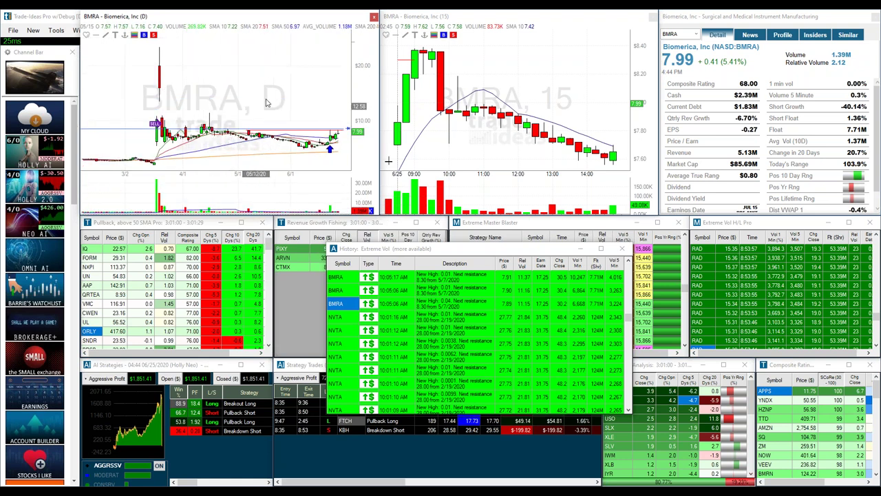
pyautogui.scroll(3, 276, 98)
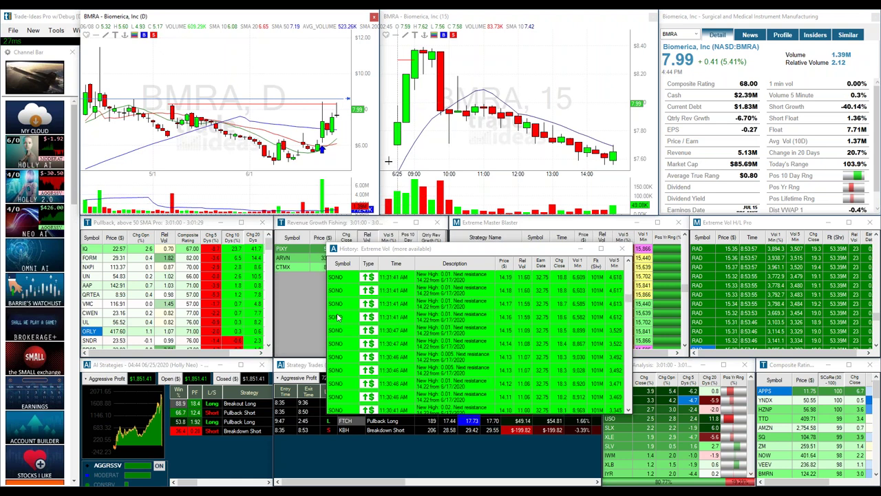
pyautogui.scroll(-5, 337, 317)
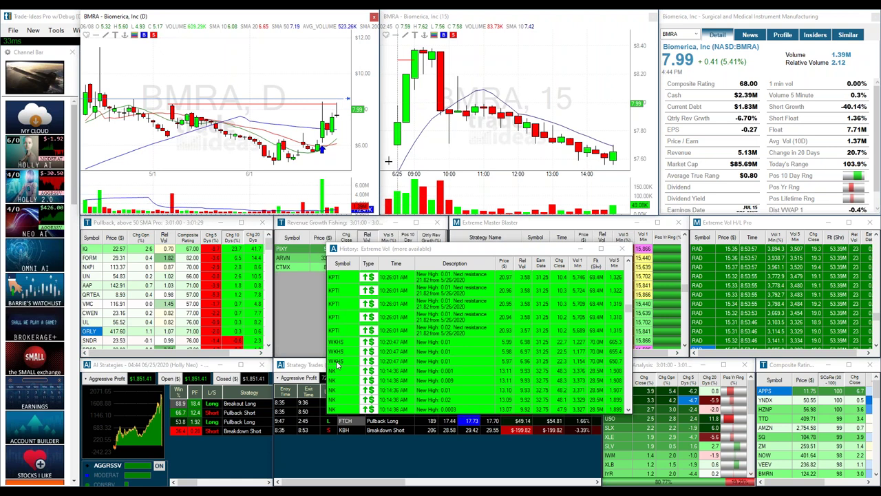
pyautogui.click(337, 362)
# - Zoom the WKHS daily chart to March–June, mark a price level, and reveal the new BMRA alerts
pyautogui.moveTo(321, 124)
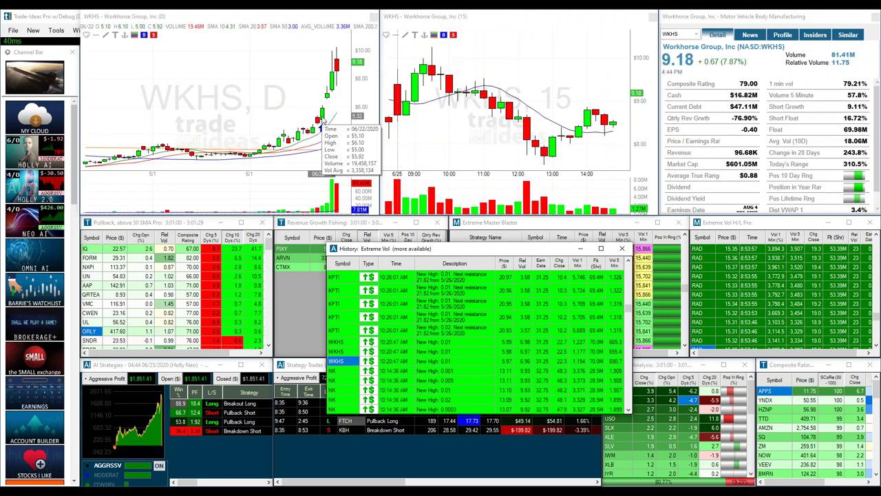
pyautogui.click(263, 110)
pyautogui.scroll(-5, 263, 110)
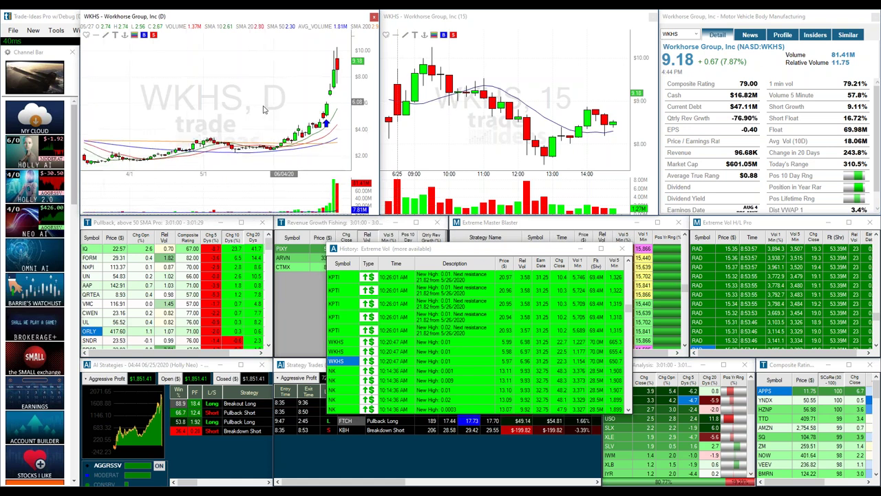
pyautogui.scroll(-2, 263, 111)
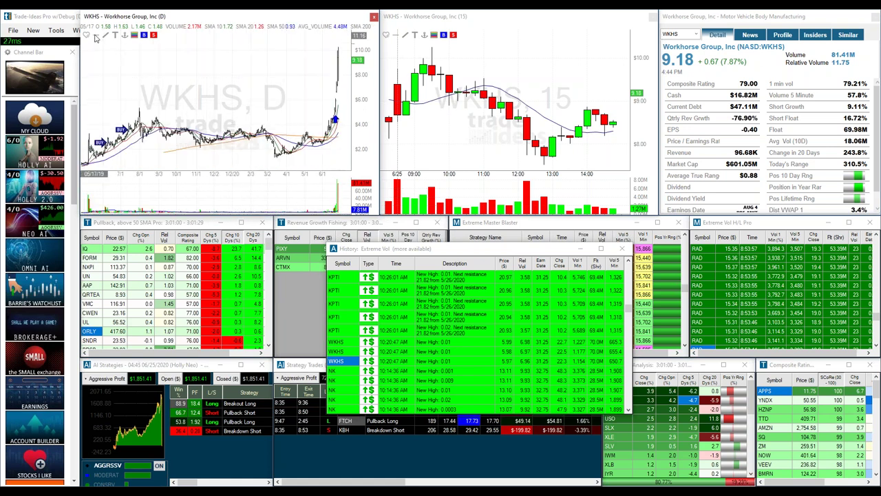
pyautogui.click(149, 108)
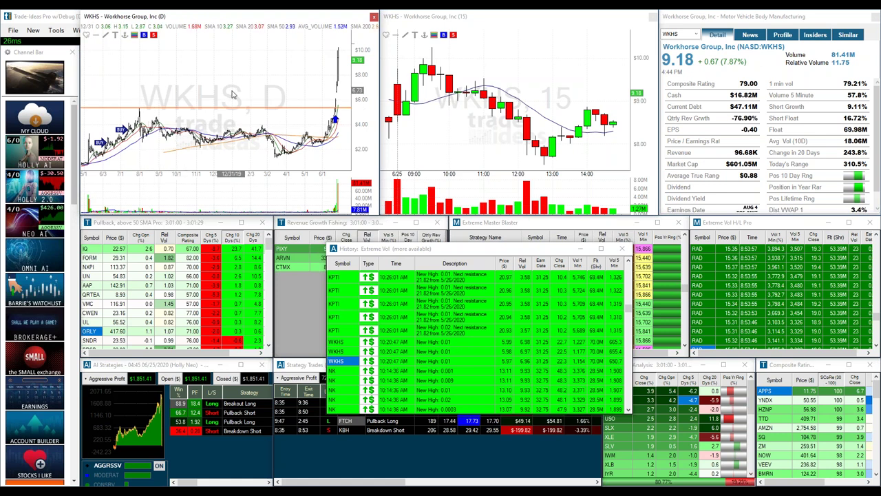
pyautogui.scroll(2, 233, 94)
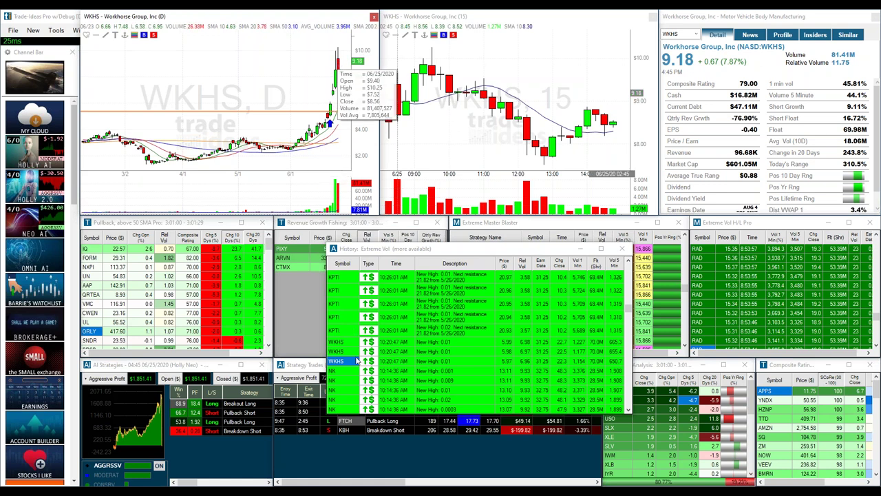
pyautogui.scroll(3, 356, 369)
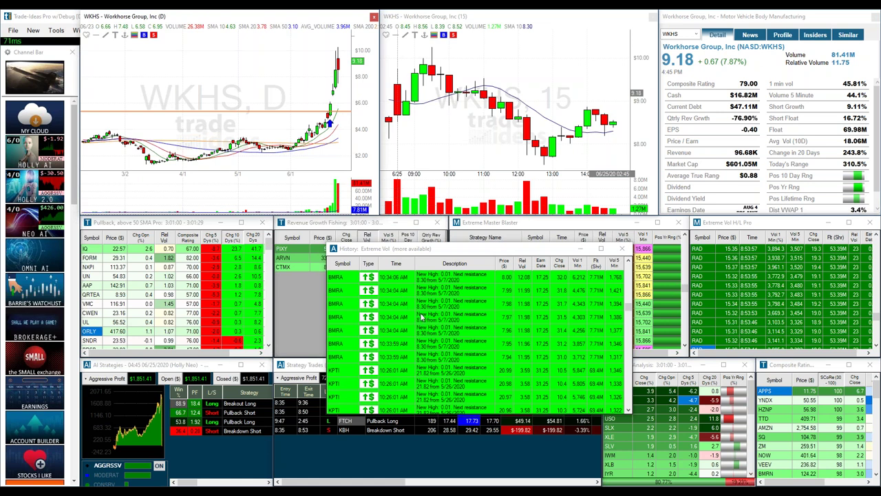
# - Set the Extreme Vol history time frame to start and end on 6/23/2020
pyautogui.rightClick(422, 317)
pyautogui.moveTo(444, 341)
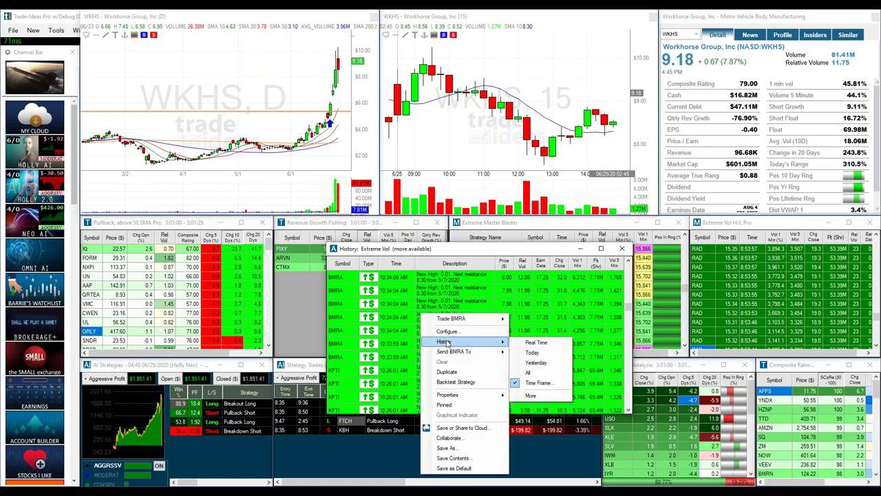
pyautogui.click(540, 383)
pyautogui.click(473, 313)
pyautogui.click(471, 364)
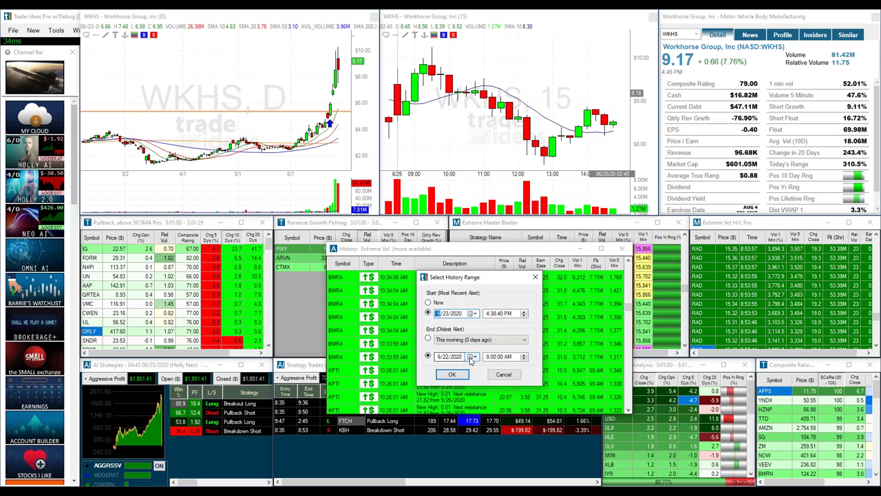
pyautogui.click(471, 357)
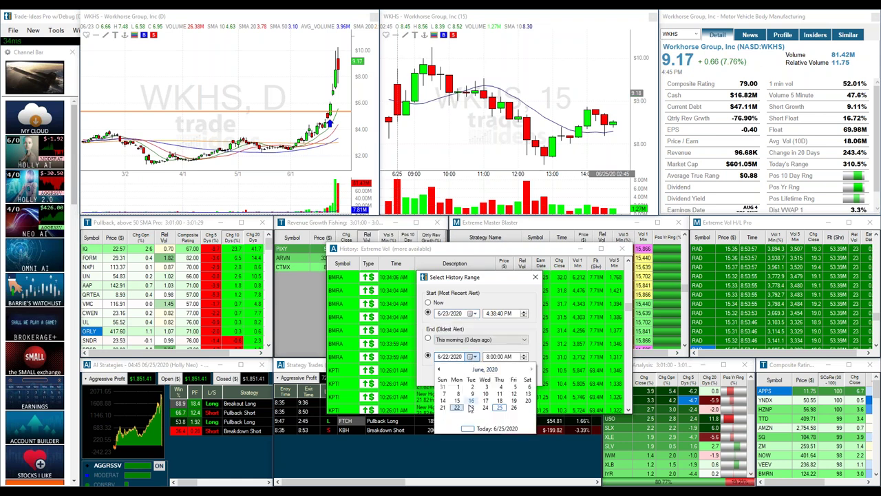
pyautogui.click(471, 409)
pyautogui.click(454, 374)
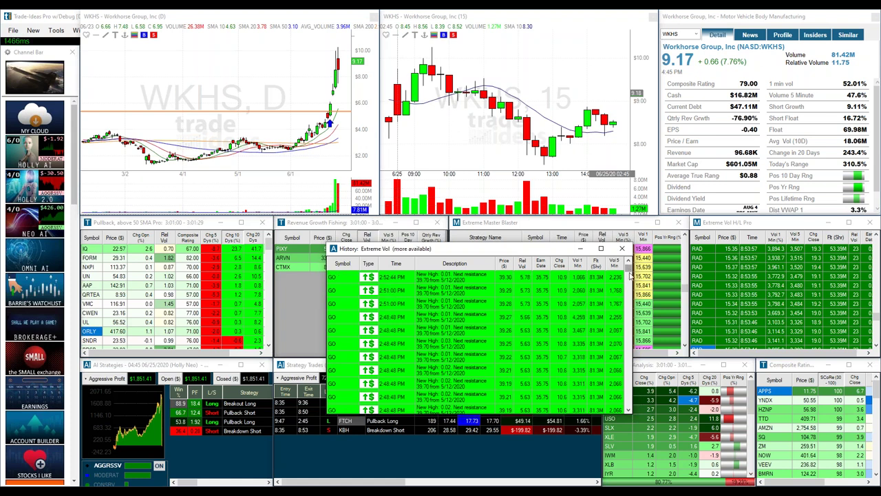
# - Load more of the Extreme Vol alert history
pyautogui.moveTo(629, 270); pyautogui.dragTo(605, 323)
pyautogui.rightClick(604, 324)
pyautogui.moveTo(562, 353)
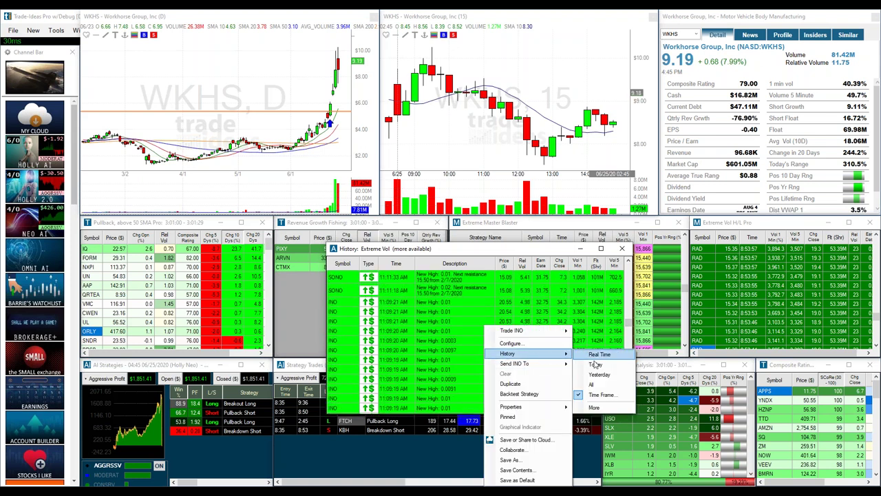
pyautogui.click(594, 408)
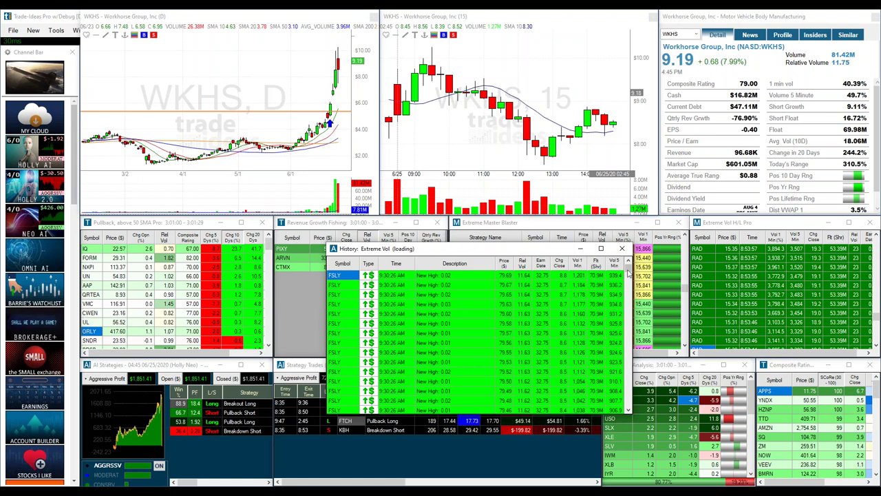
# - Scroll the history down to the 8:54 AM PLUG, INO and TBIO alerts
pyautogui.moveTo(628, 271); pyautogui.dragTo(628, 327)
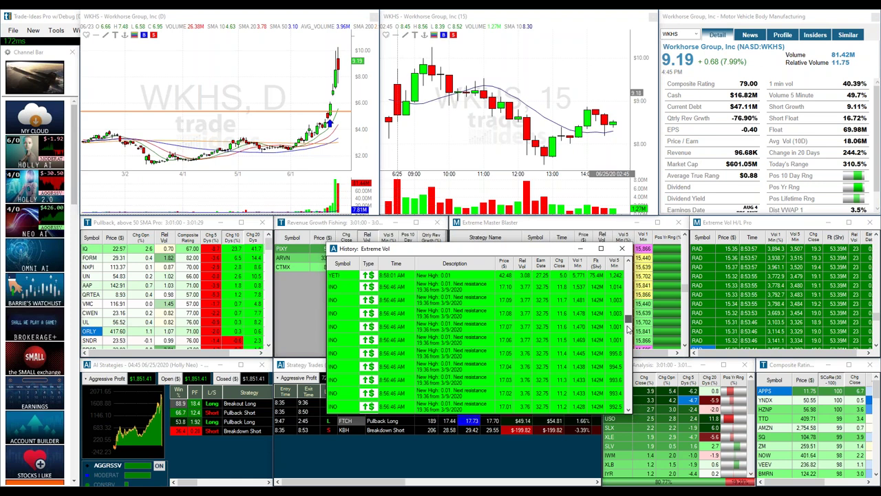
pyautogui.click(628, 329)
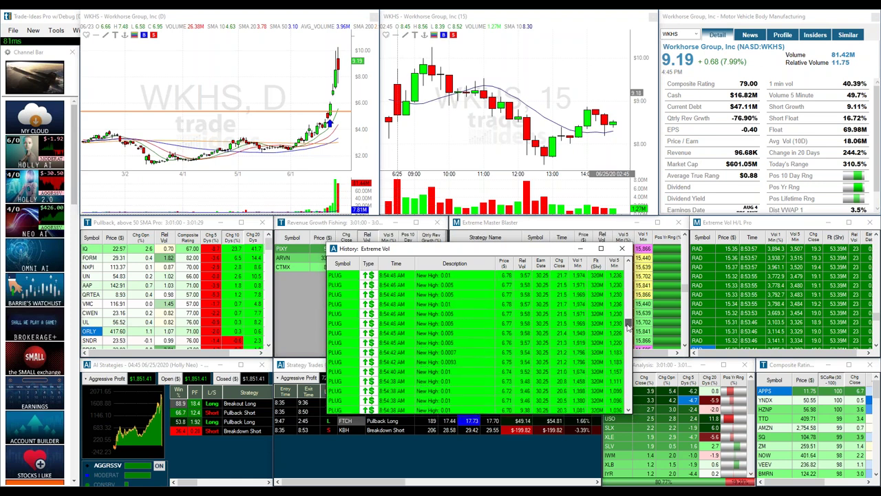
pyautogui.click(627, 328)
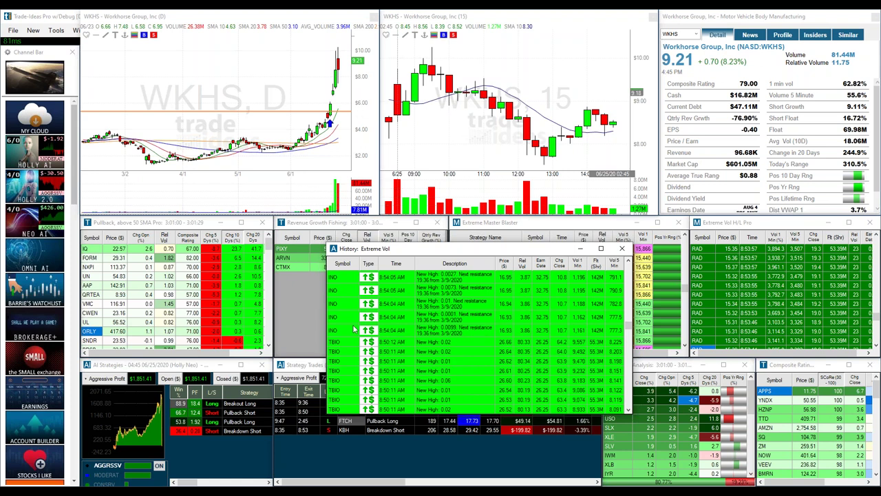
pyautogui.scroll(2, 354, 329)
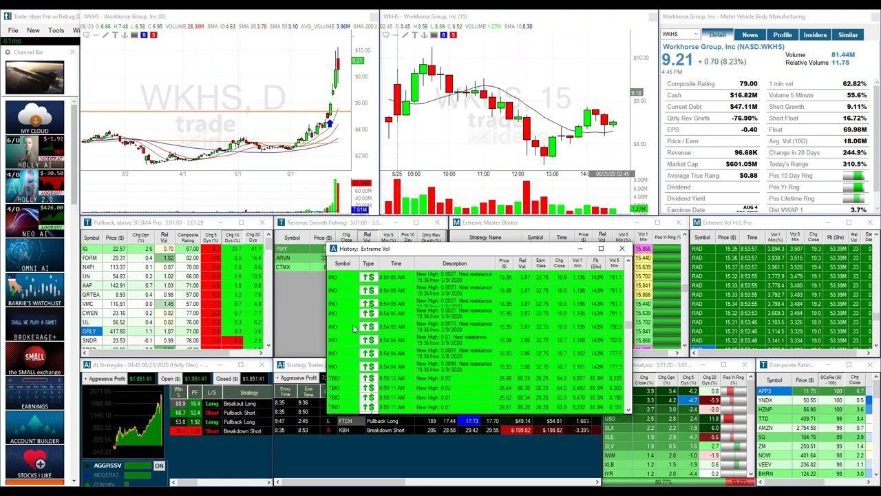
pyautogui.click(846, 280)
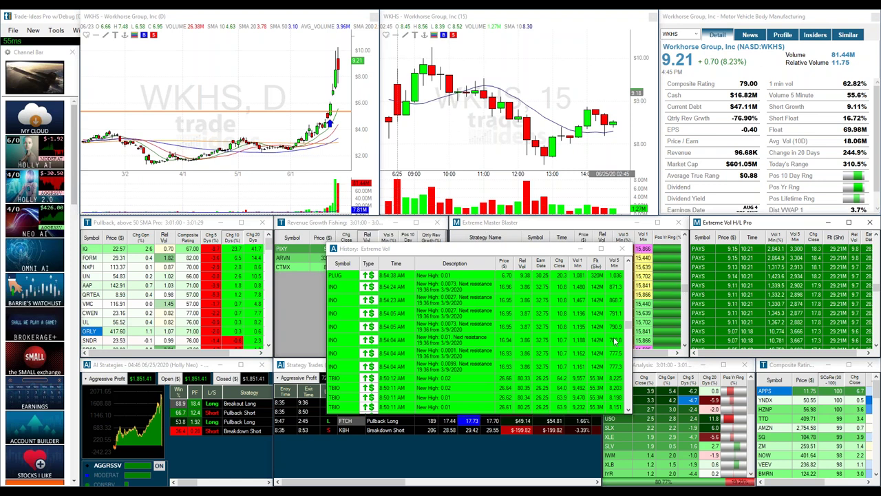
# - Chart INO from its alert, mark a horizontal level on its daily chart, then switch to PLUG
pyautogui.click(336, 366)
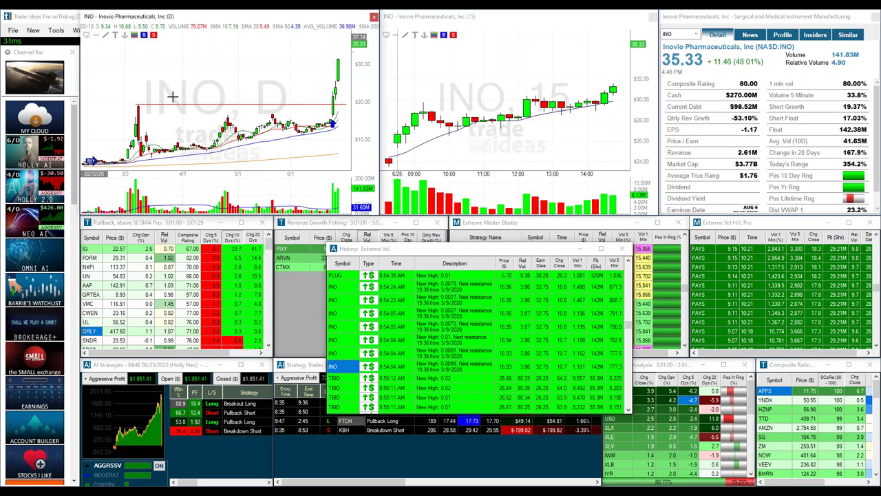
pyautogui.click(240, 115)
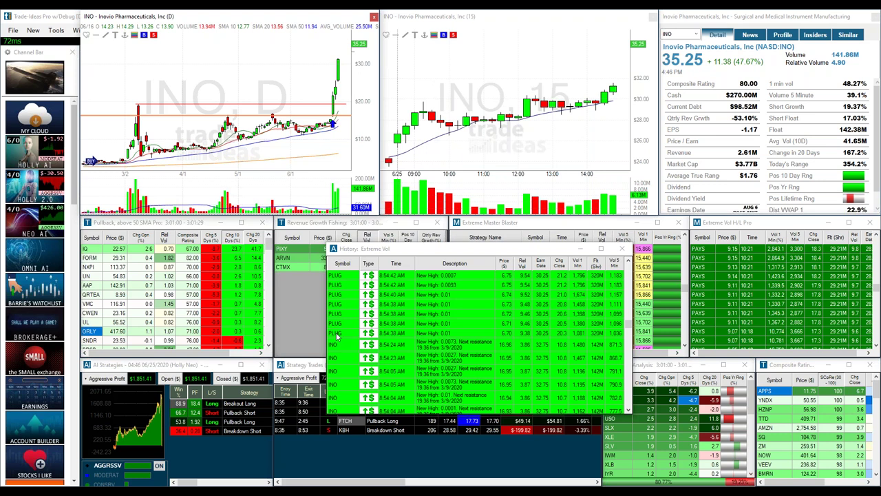
pyautogui.click(337, 333)
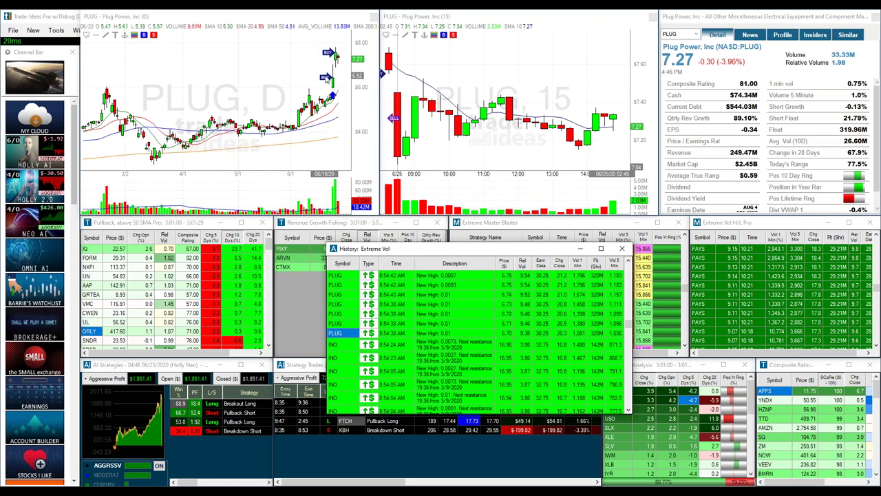
# - Draw a horizontal line at about $6.00 on the PLUG daily chart and zoom to review it
pyautogui.click(95, 35)
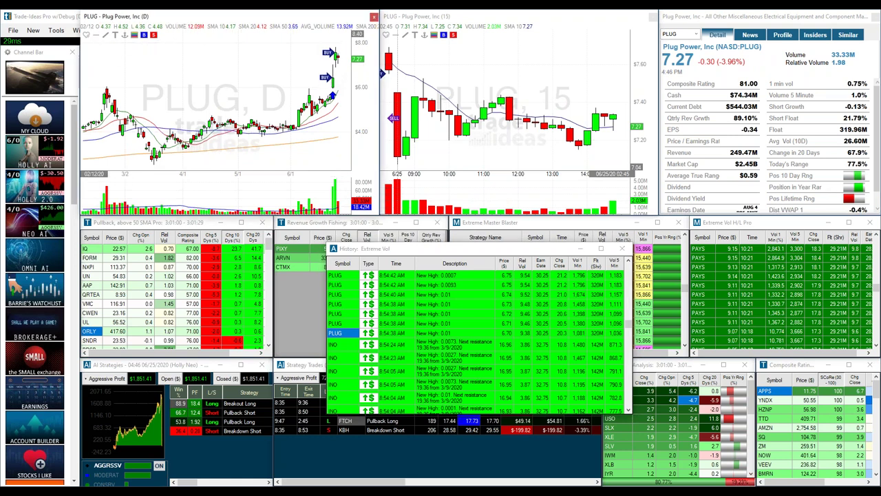
pyautogui.click(112, 87)
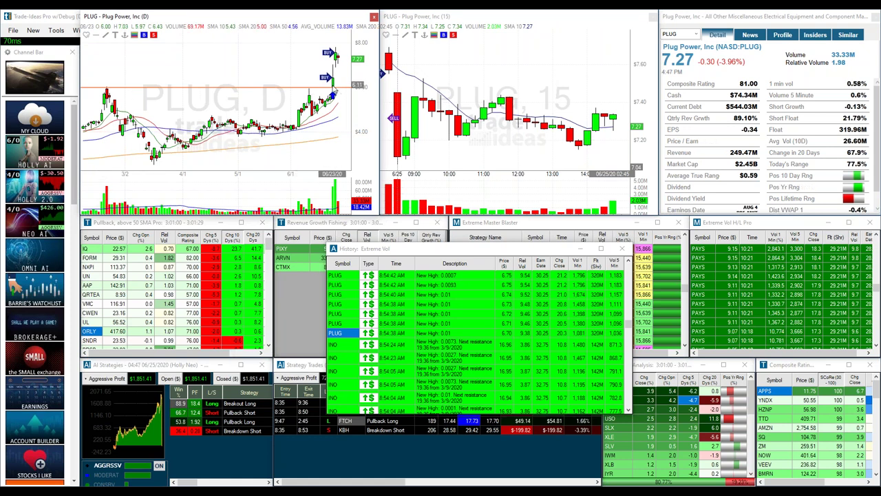
pyautogui.moveTo(335, 53)
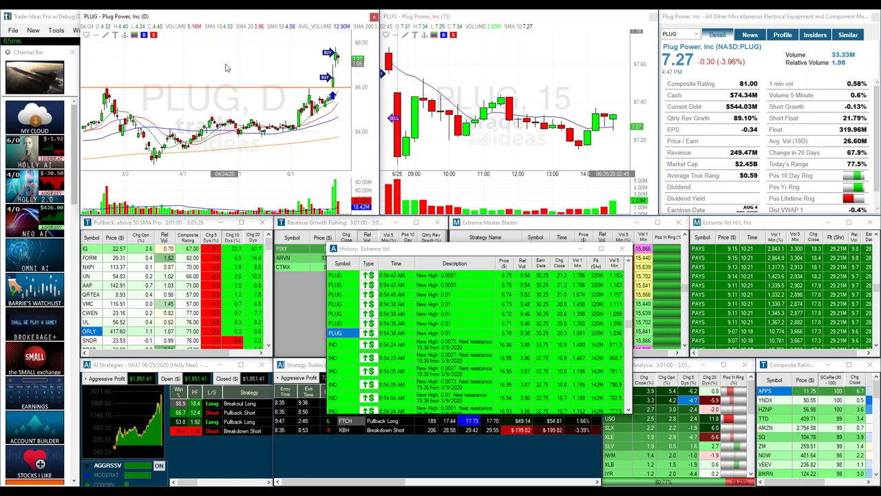
pyautogui.scroll(-3, 225, 68)
pyautogui.scroll(-2, 225, 68)
pyautogui.scroll(4, 332, 103)
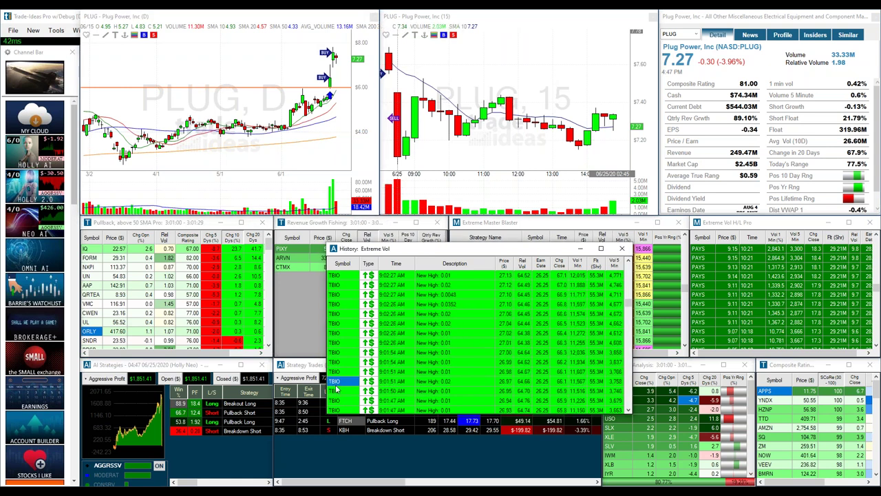
# - Chart TBIO from its alert, then switch the charts to LLNW's 9:04 AM alert
pyautogui.click(335, 383)
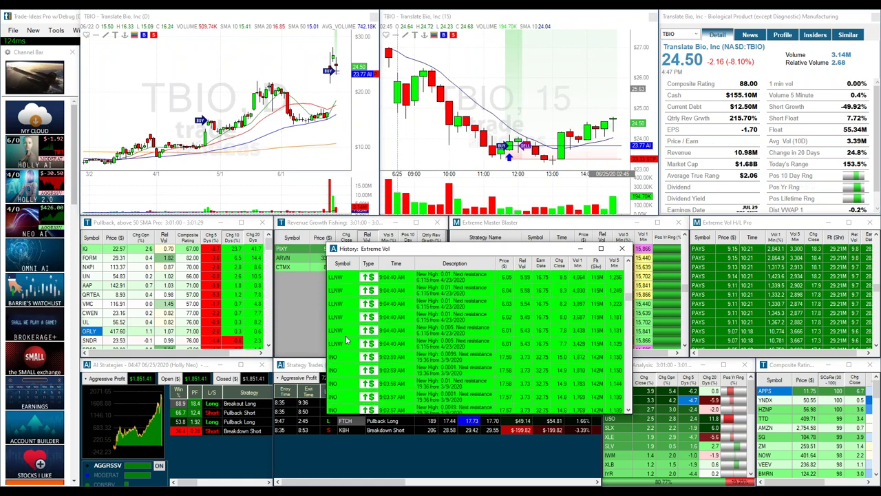
pyautogui.click(337, 345)
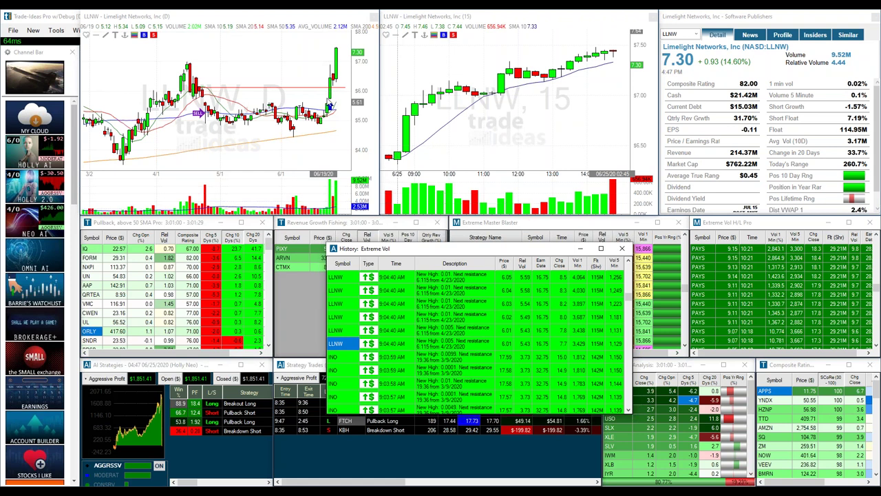
pyautogui.moveTo(329, 106)
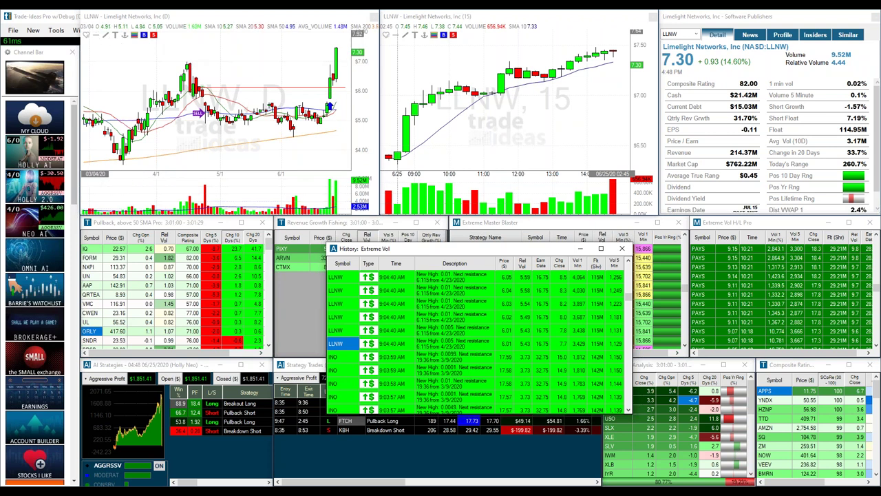
pyautogui.click(196, 63)
# - Place a horizontal price line near $7 on the LLNW daily chart
pyautogui.click(195, 63)
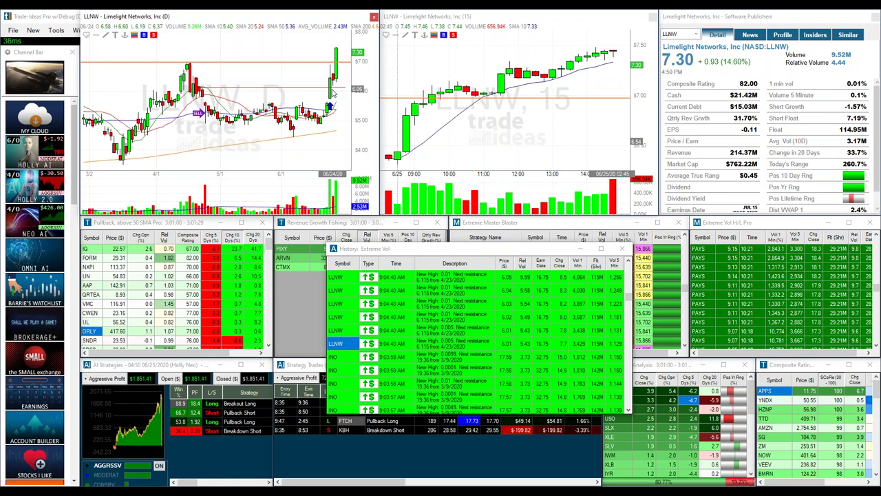
# - Load the INO Extreme Vol alert and focus Inovio's daily chart
pyautogui.click(335, 398)
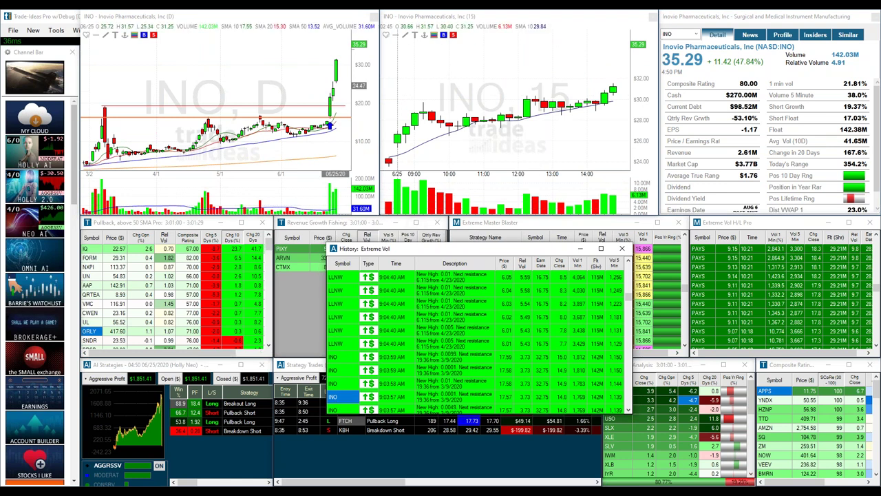
pyautogui.click(358, 148)
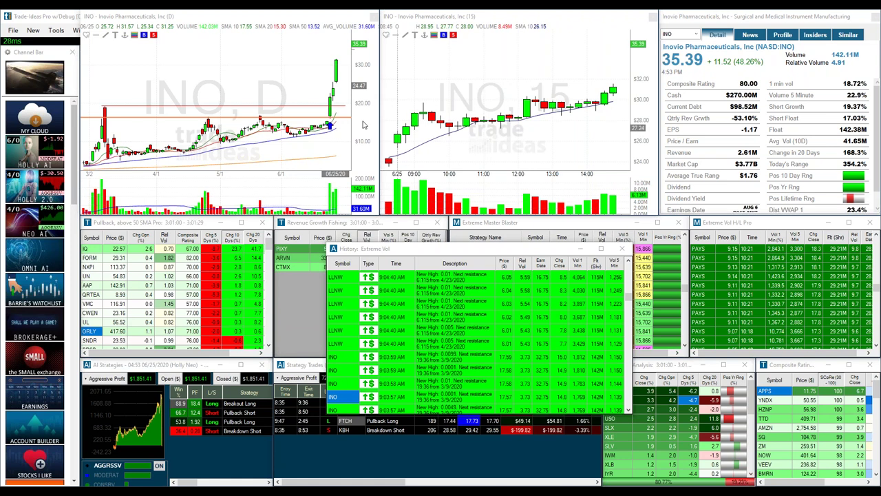
# - Move the Extreme Vol history down-left to uncover the Master Blaster alerts, then load PAYS
pyautogui.moveTo(74, 200); pyautogui.dragTo(80, 314)
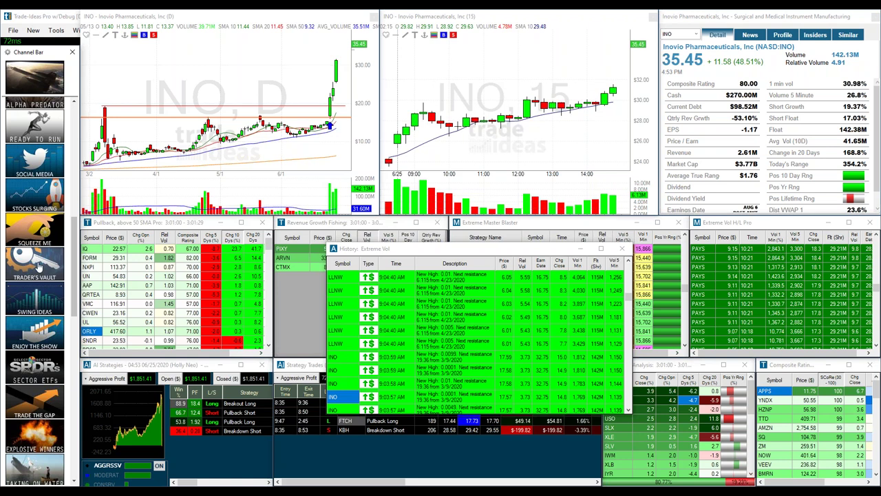
pyautogui.moveTo(427, 252); pyautogui.dragTo(337, 313)
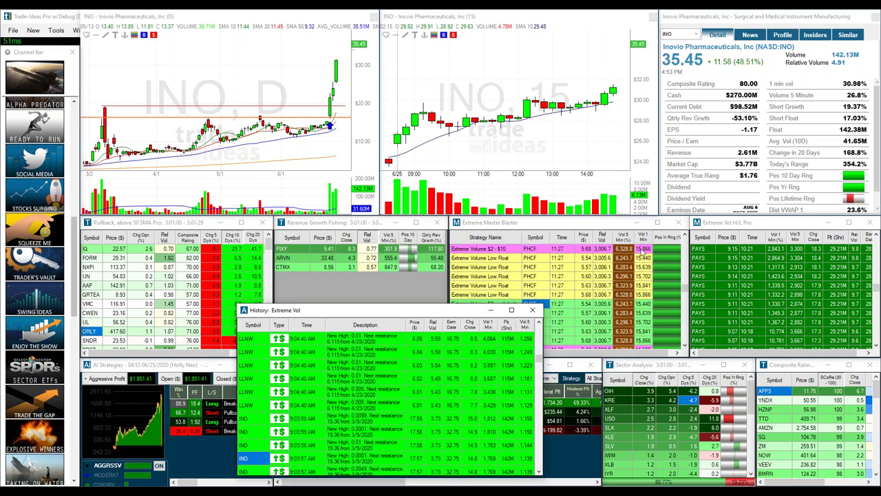
pyautogui.click(704, 323)
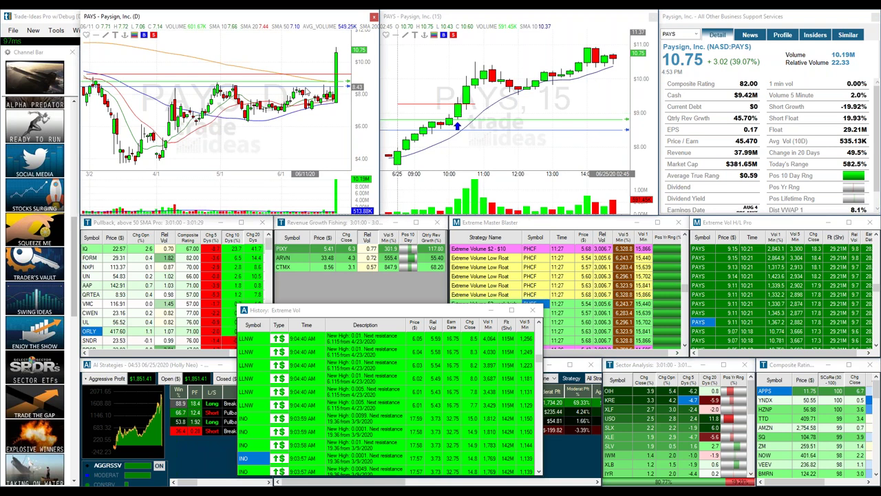
# - Read the data bubble for the latest PAYS daily bar
pyautogui.moveTo(339, 97)
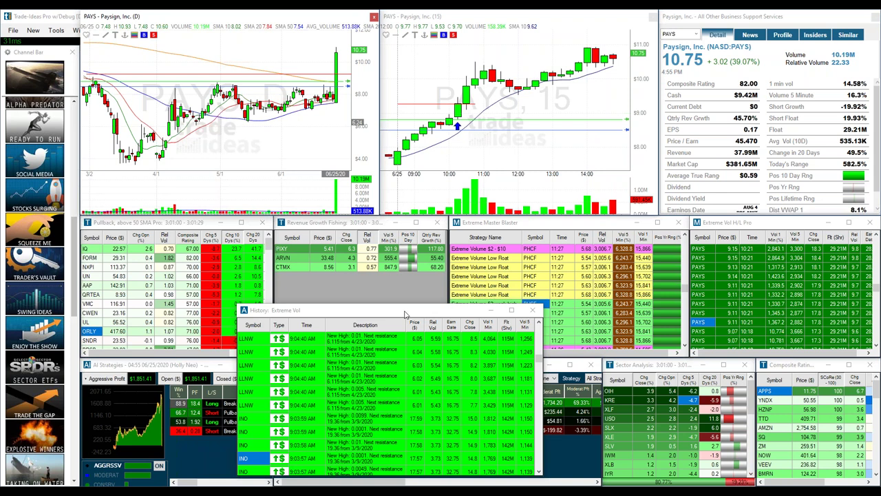
# - Shift the History: Extreme Vol window aside and close it
pyautogui.moveTo(405, 314); pyautogui.dragTo(336, 332)
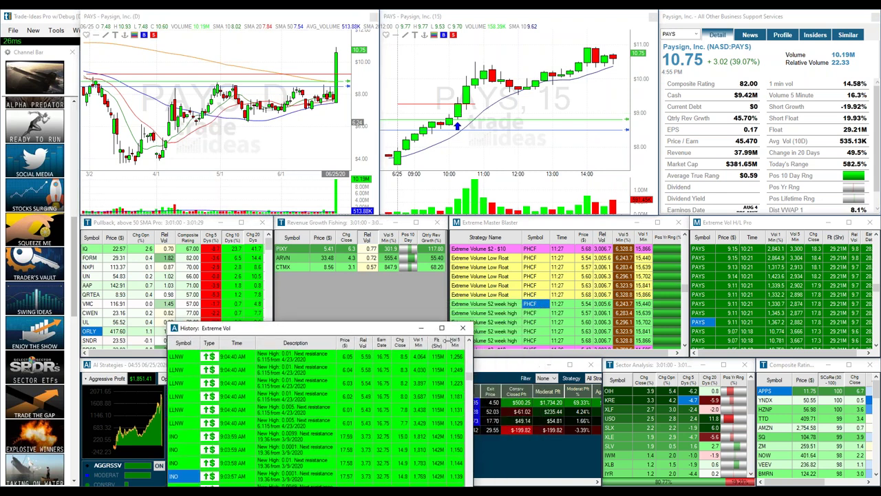
pyautogui.click(463, 328)
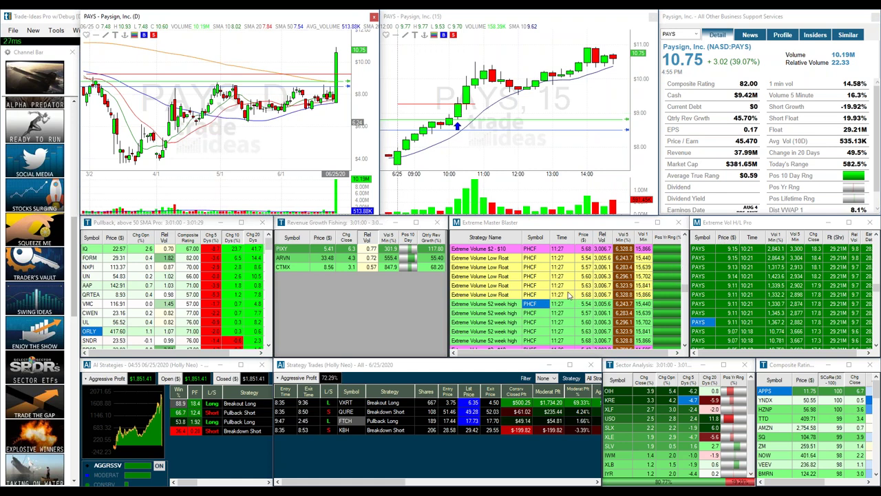
# - Browse the PHCF alert's Strategies and Colors menus, then load the Extreme Volume Low Float PHCF row
pyautogui.rightClick(528, 277)
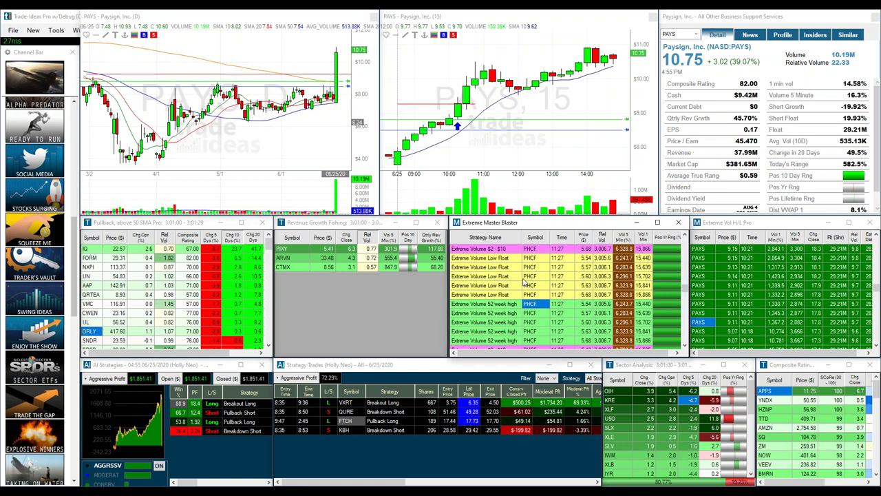
pyautogui.moveTo(554, 299)
pyautogui.moveTo(627, 301)
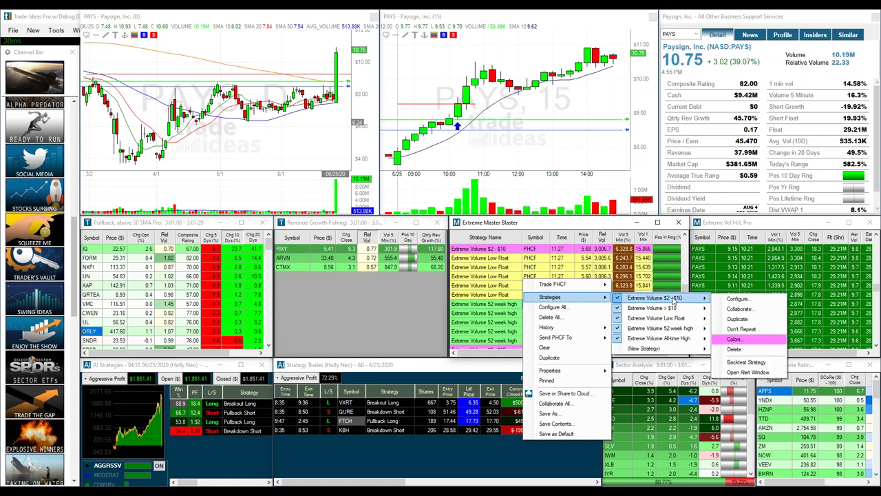
pyautogui.moveTo(667, 312)
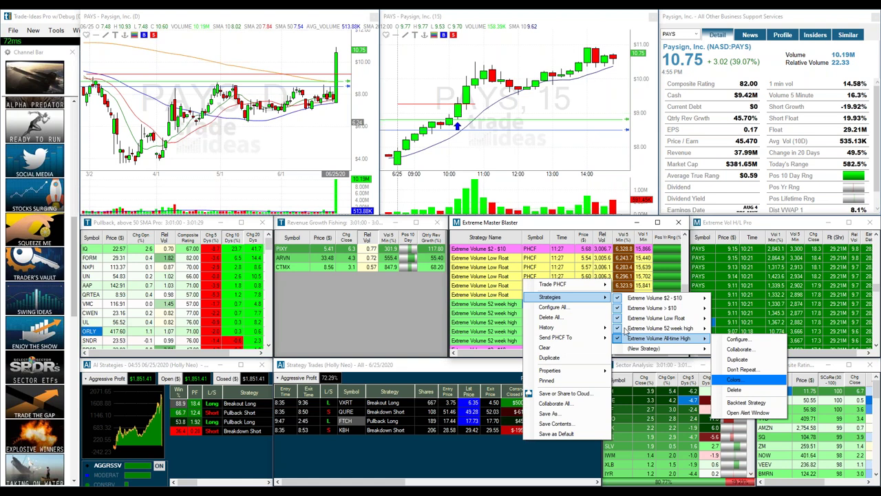
pyautogui.click(475, 278)
pyautogui.moveTo(686, 289); pyautogui.dragTo(685, 249)
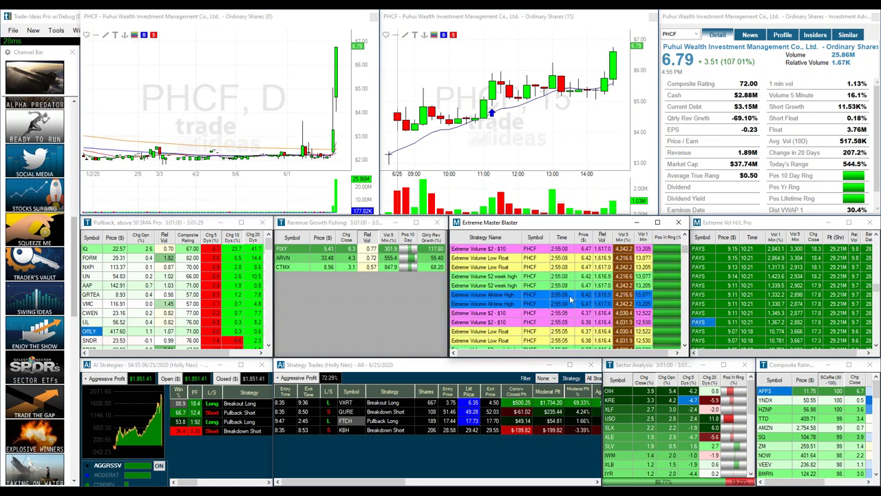
# - Scroll the Extreme Vol H/L Pro list and load a RAD alert row
pyautogui.moveTo(876, 289); pyautogui.dragTo(877, 290)
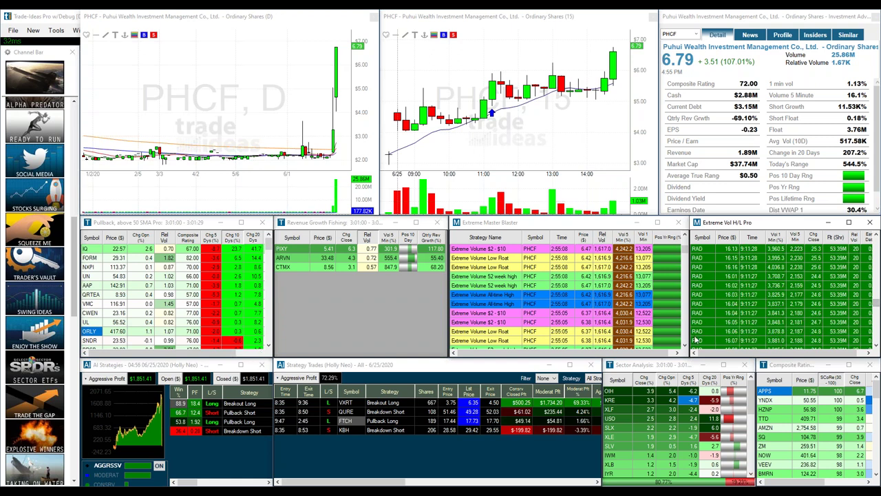
pyautogui.click(697, 333)
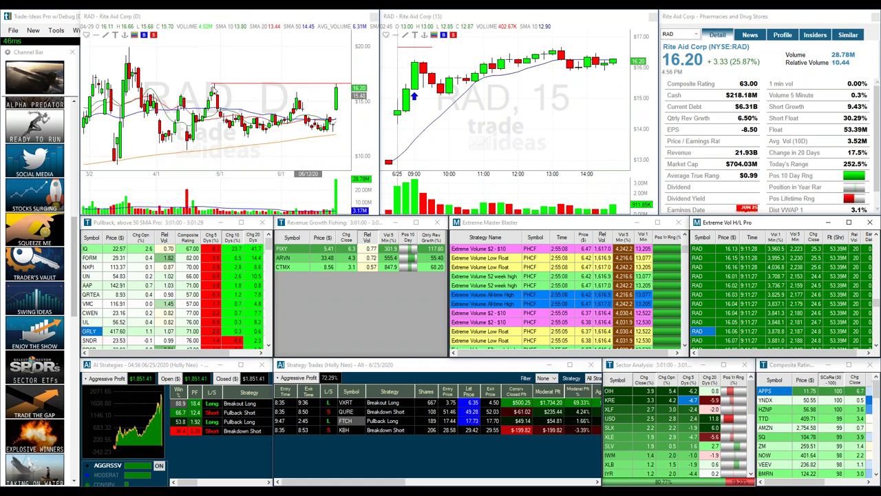
# - Zoom into the intraday candles on RAD's 15-minute chart
pyautogui.click(508, 129)
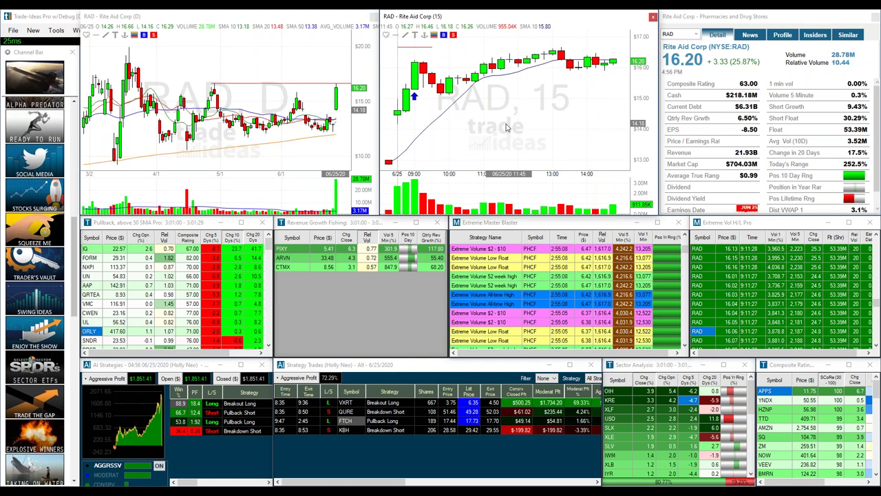
pyautogui.scroll(2, 507, 128)
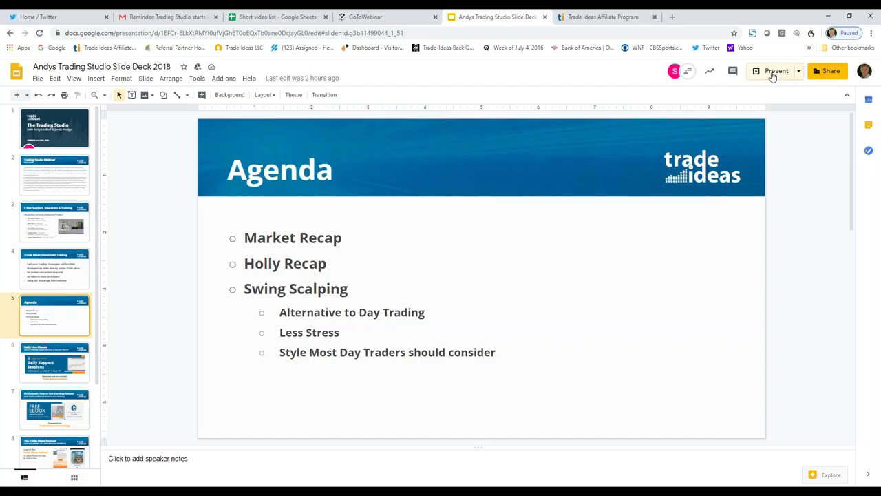
# - Present the Trading Studio deck's Agenda slide full screen
pyautogui.click(774, 73)
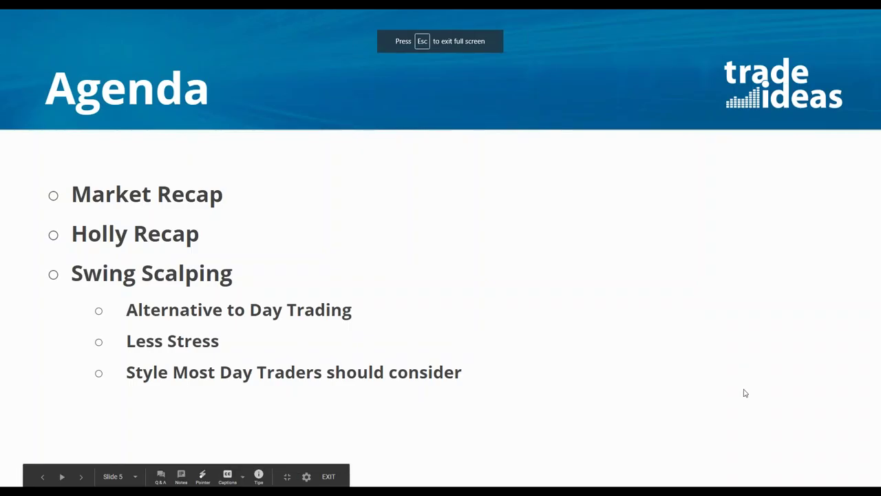